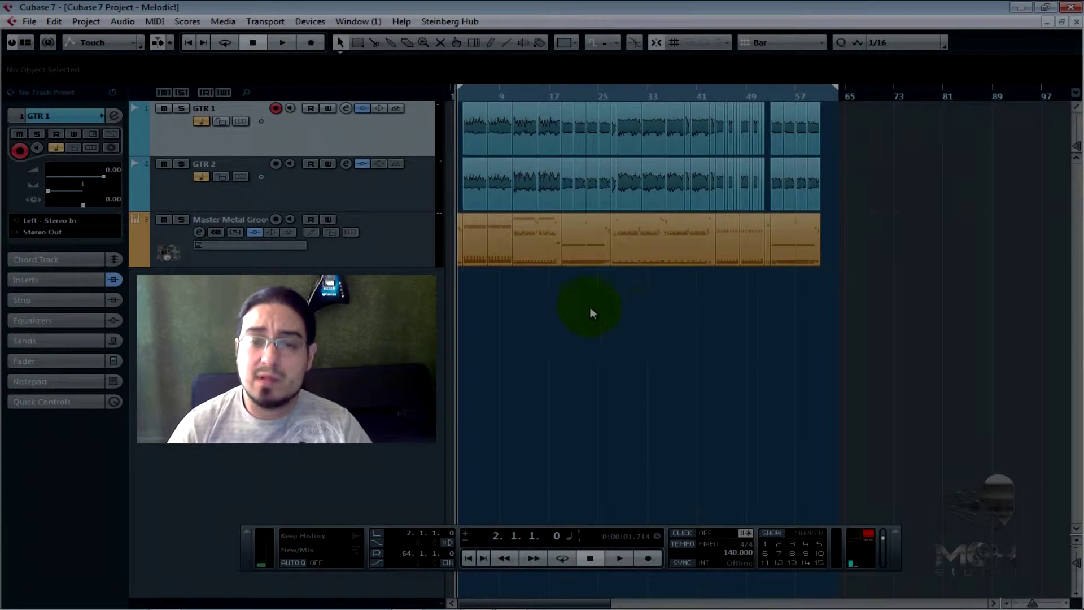
- Switch to Windows Explorer and create a folder named Melodic Mix inside the Enviar folder
key("alt+Tab")
key("alt+Tab")
key("alt+Tab")
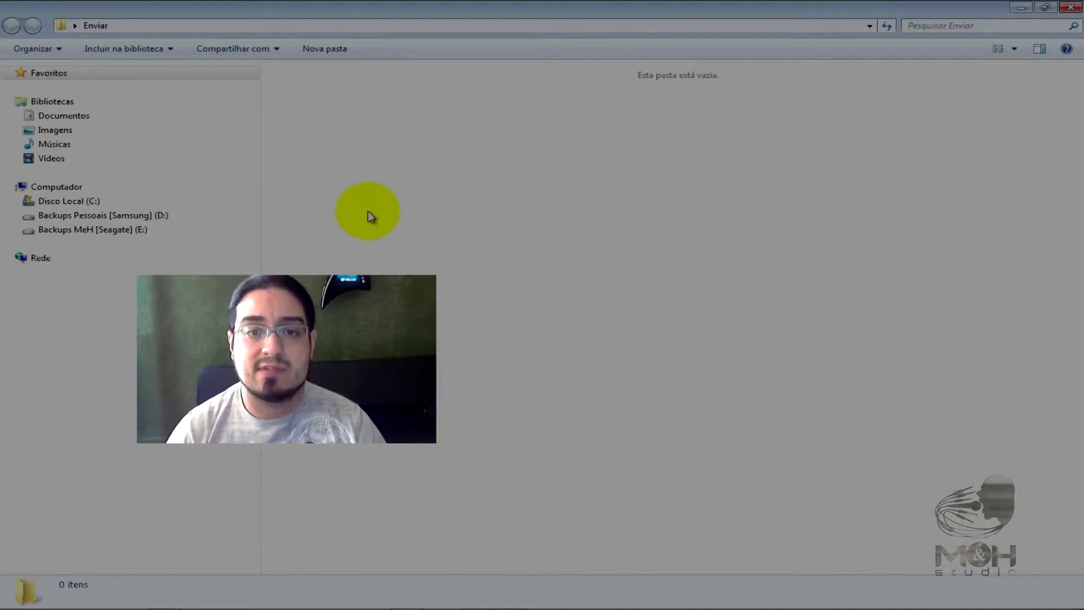
right_click(428, 215)
left_click(526, 401)
left_click(686, 404)
type("Melodic Mix")
key("Return")
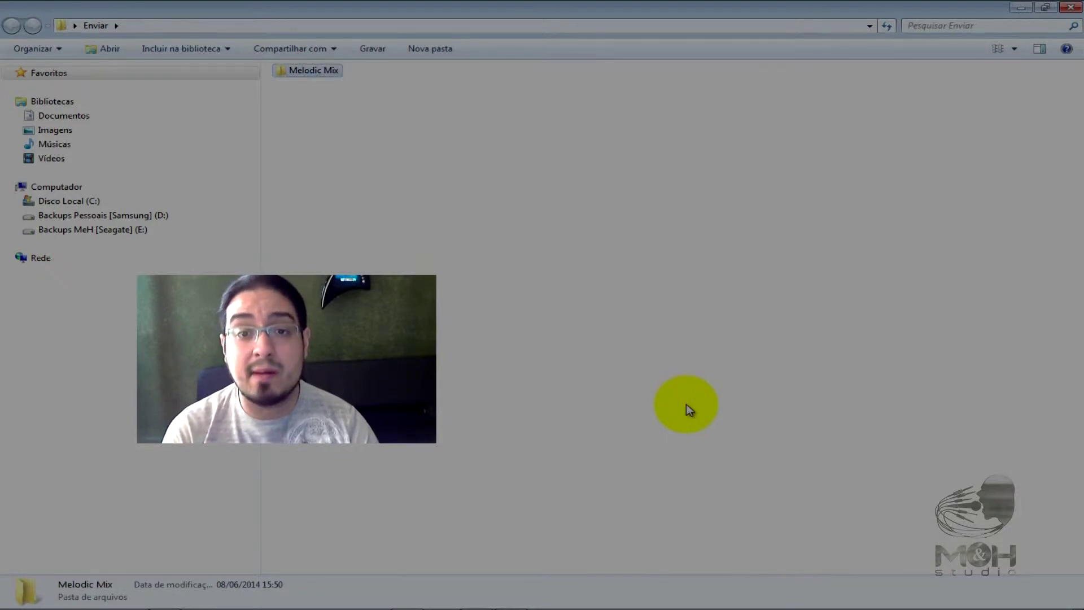
- Return to Cubase and start a project backup with Enviar > Melodic Mix as the project folder
mouse_move(516, 599)
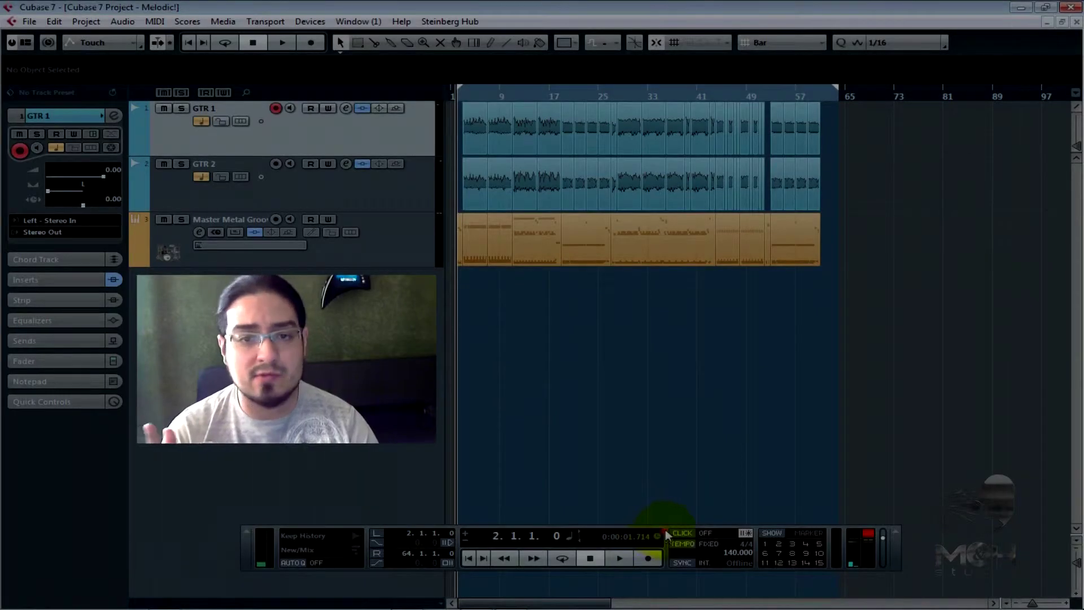
left_click_drag(666, 529, 659, 513)
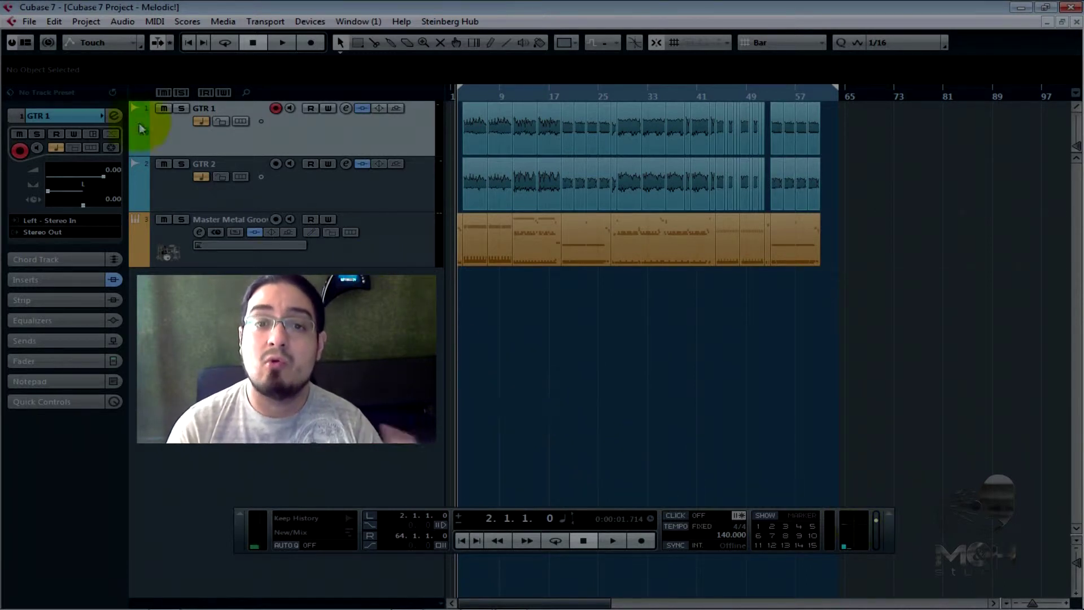
left_click(29, 21)
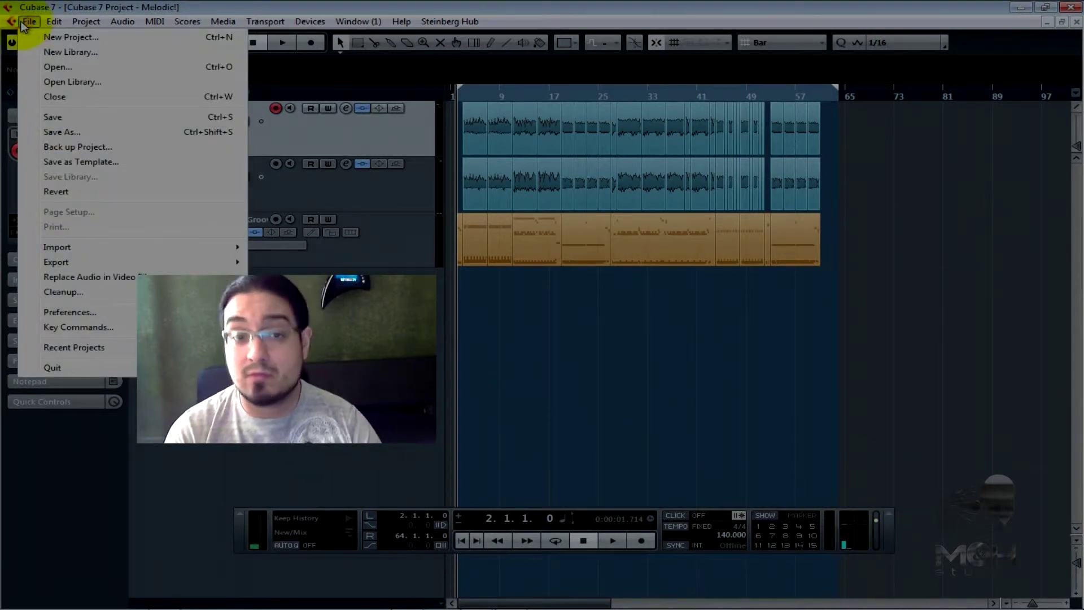
left_click(102, 148)
scroll(605, 271, "down", 5)
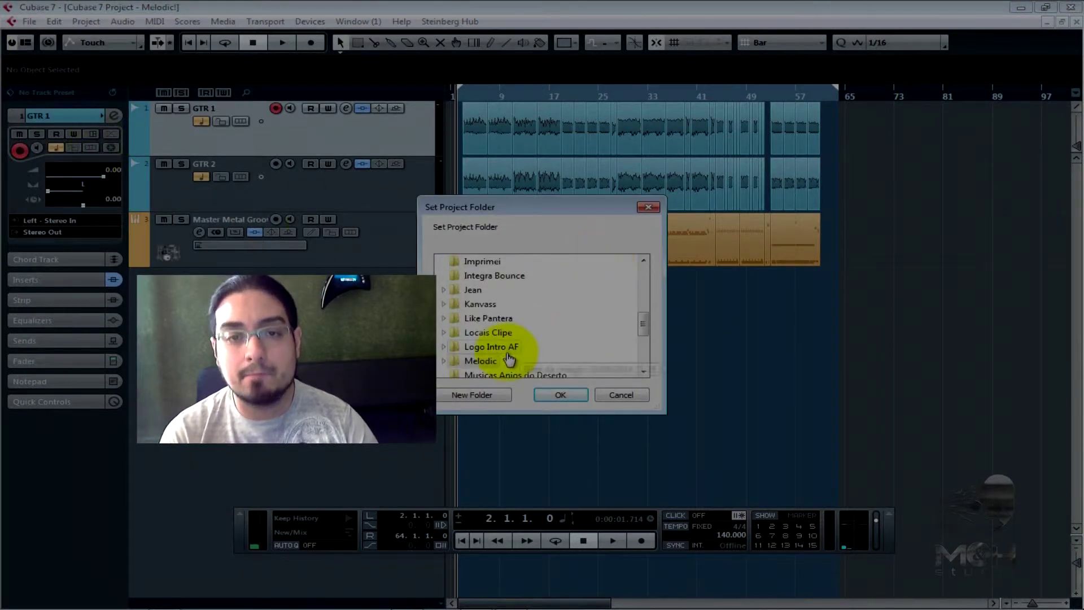
left_click_drag(643, 320, 643, 297)
left_click(443, 289)
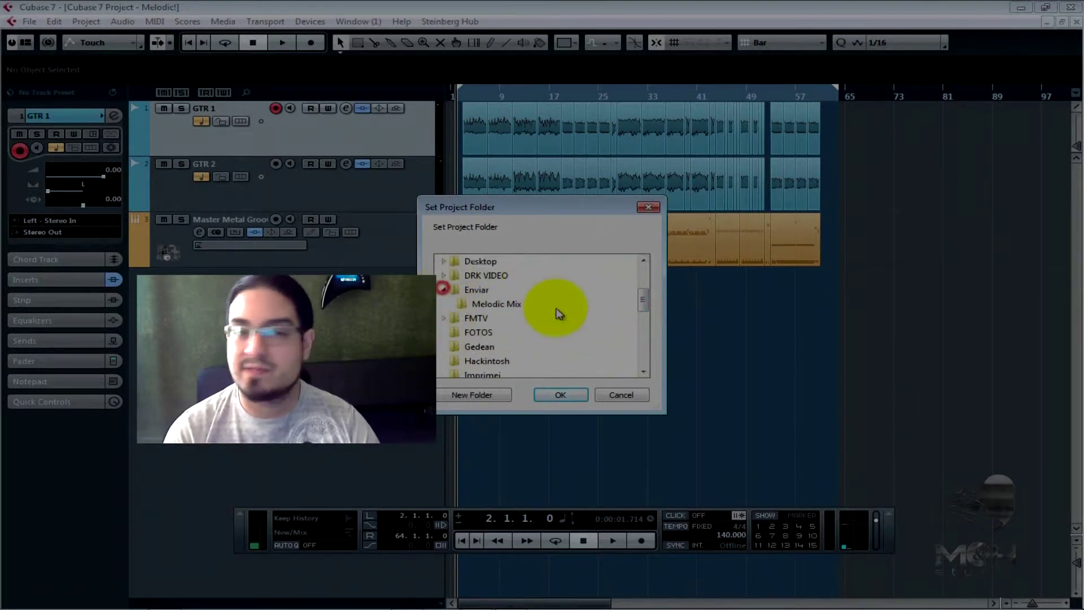
left_click(504, 308)
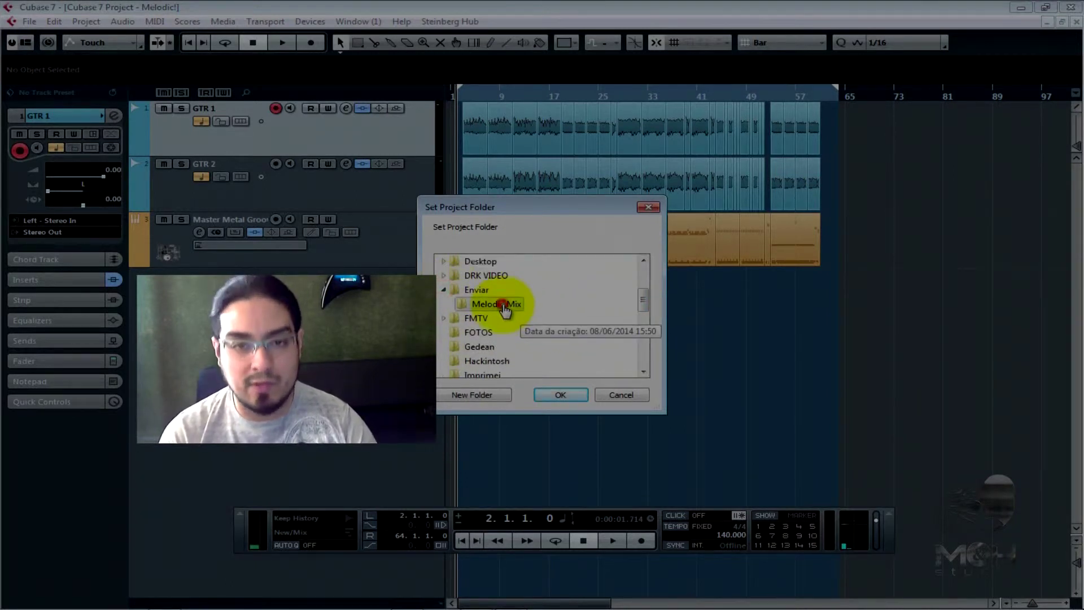
left_click(559, 395)
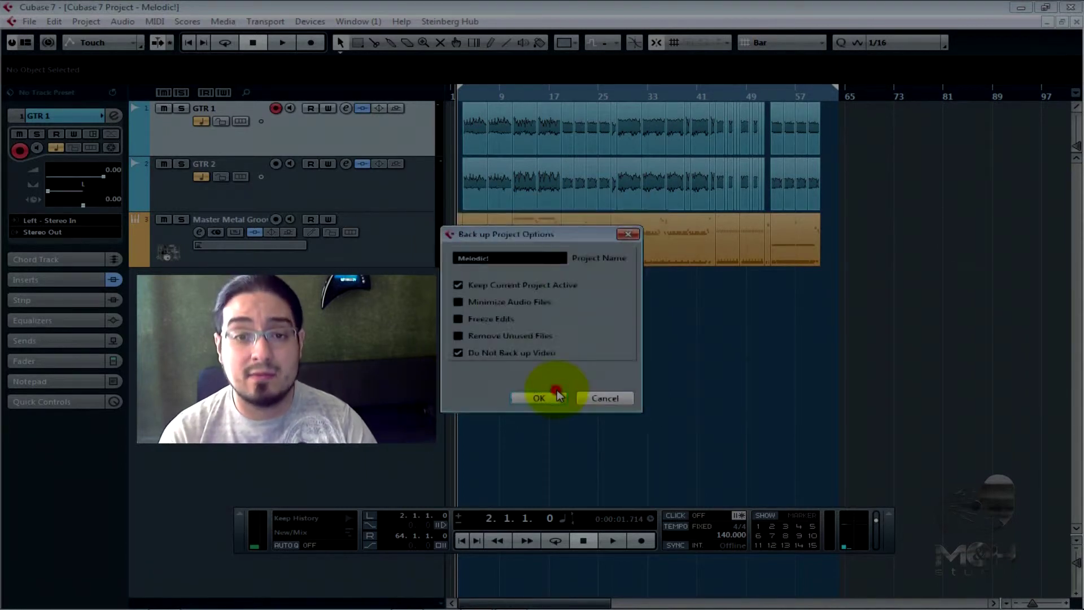
- Name the backup project Melodic Mix and run the backup with the current project kept active and video excluded
double_click(499, 257)
key("BackSpace")
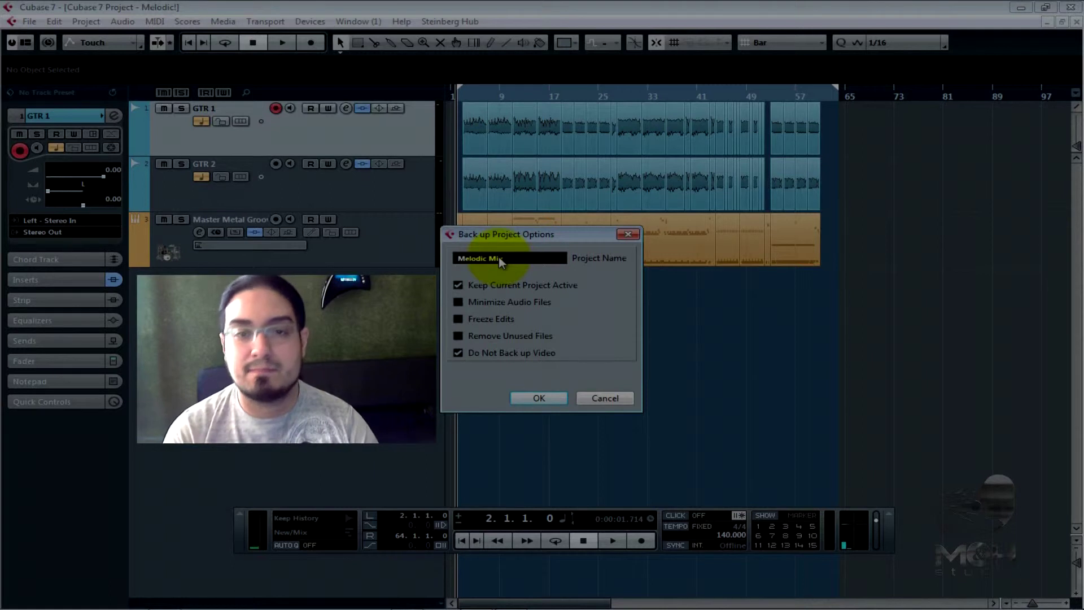
left_click(538, 399)
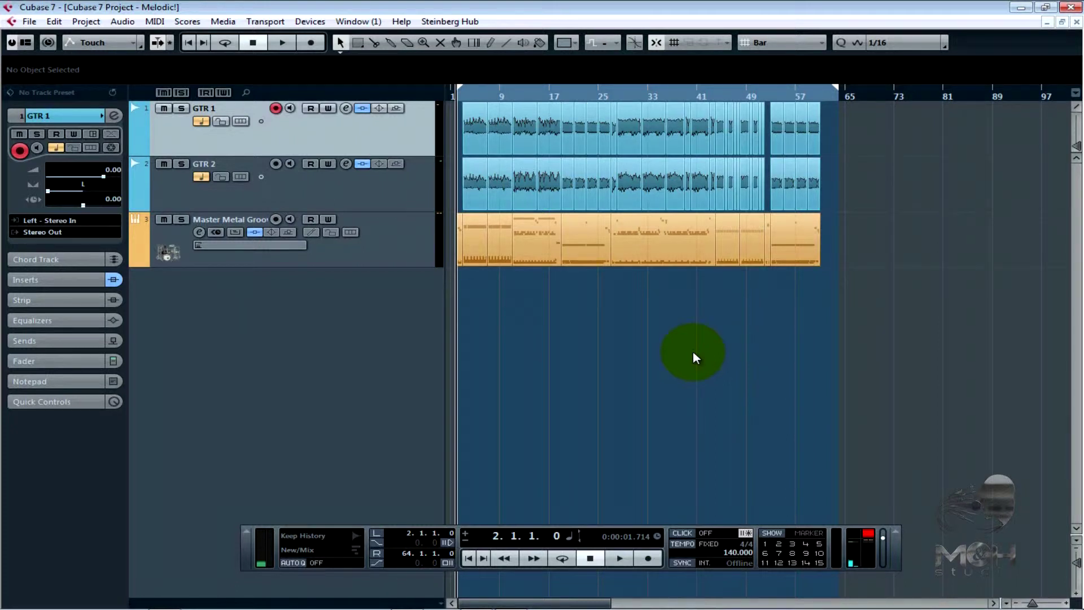
- Review the project's sample rate, bit resolution and record file type in Project Setup without changing them
left_click(84, 21)
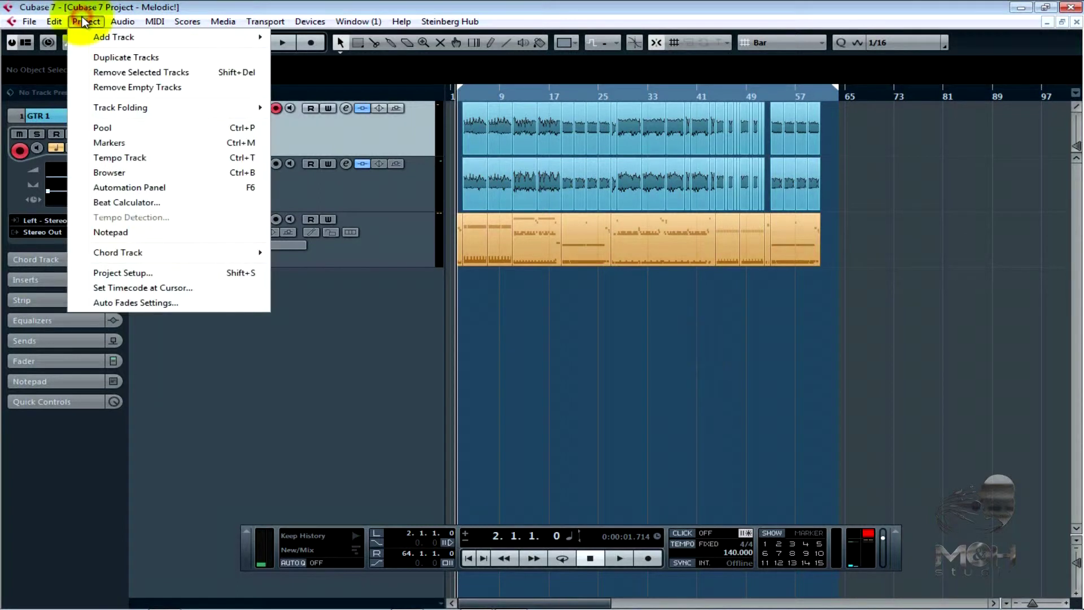
left_click(167, 273)
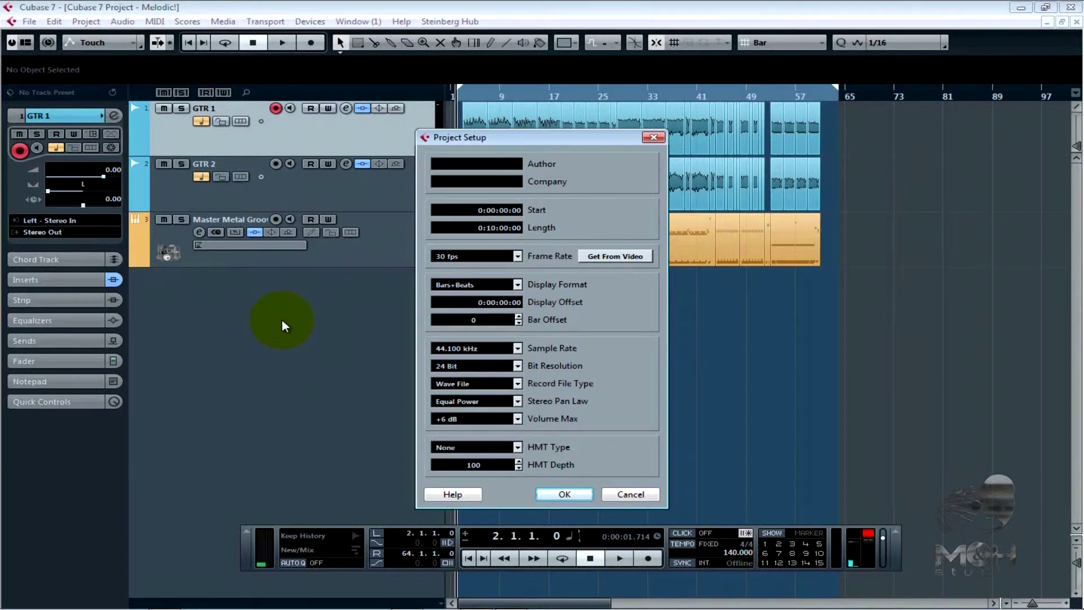
left_click(652, 496)
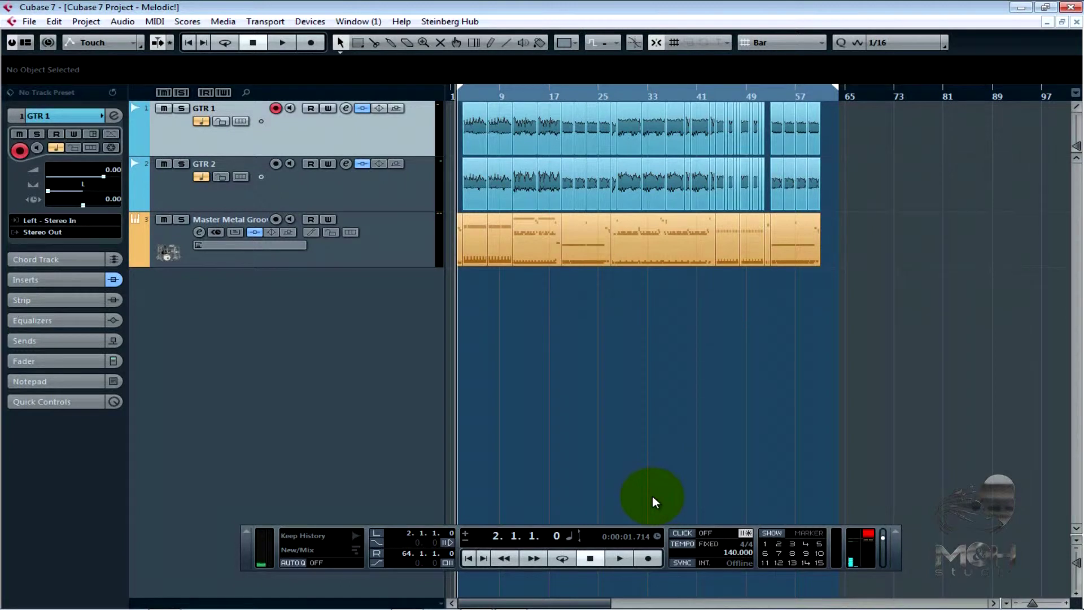
- Switch to Windows Explorer and add a new folder called Melodic Mix to the Enviar folder
key("alt+Tab")
left_click(572, 315)
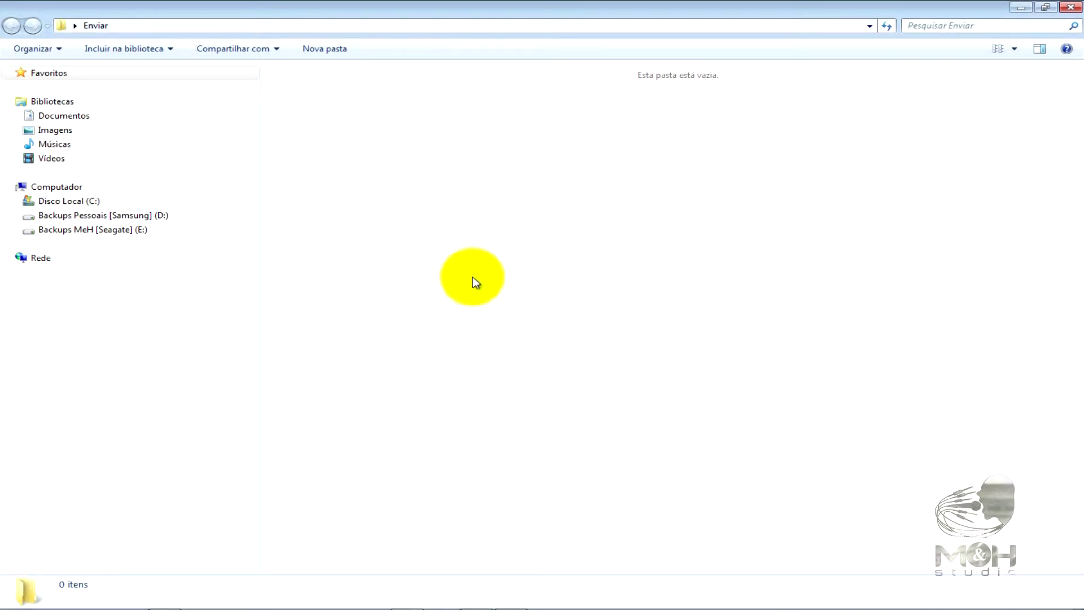
right_click(433, 217)
left_click(520, 399)
left_click(685, 401)
type("Melod")
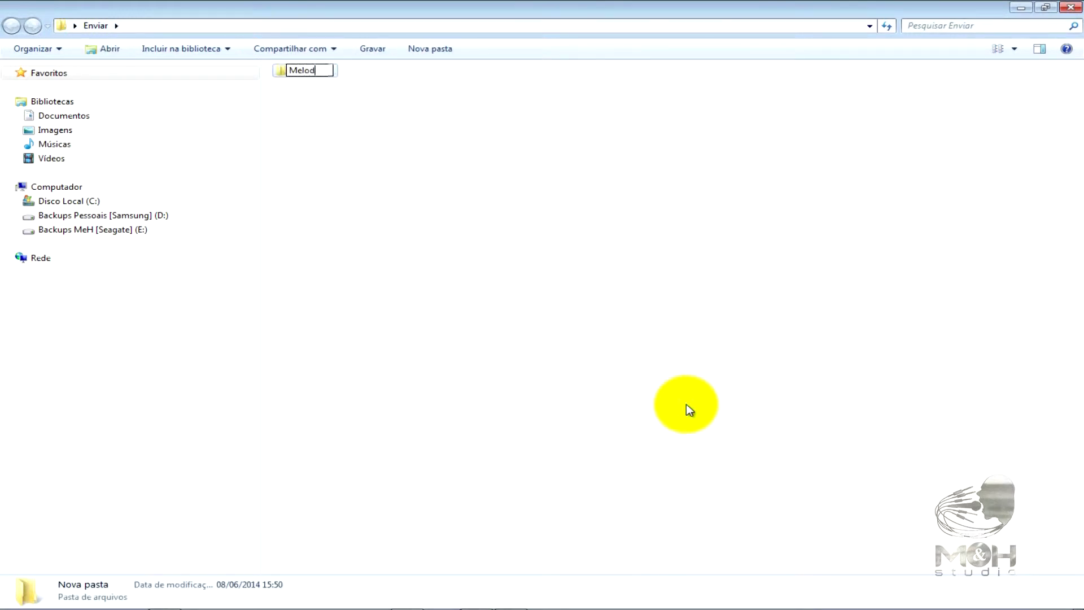
type("ic Mix")
key("Return")
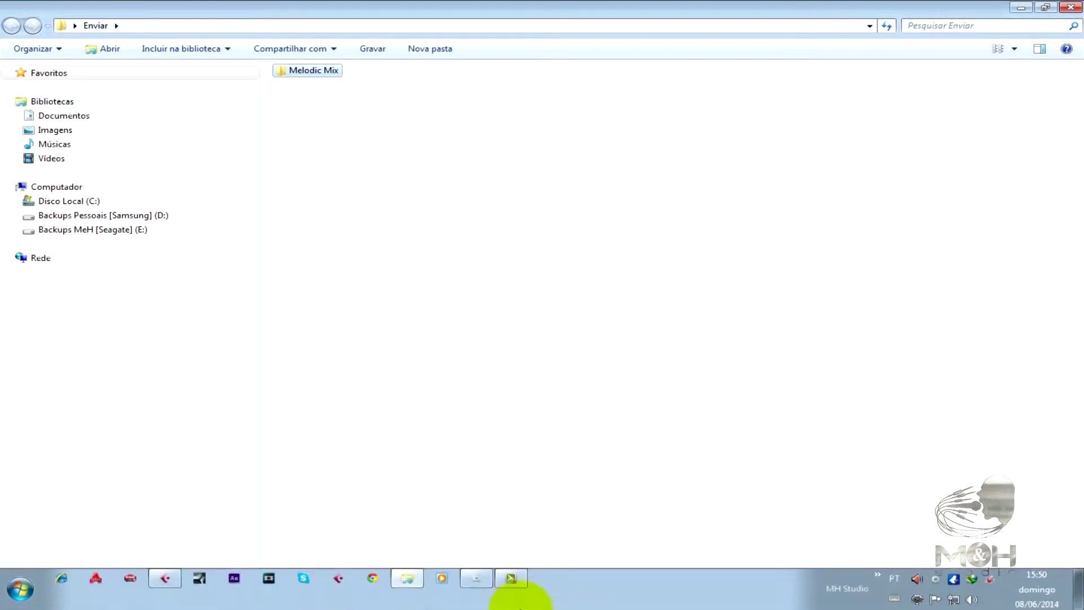
- Switch to Cubase and begin backing up the project, choosing the Melodic Mix folder inside Enviar as its destination
left_click(165, 578)
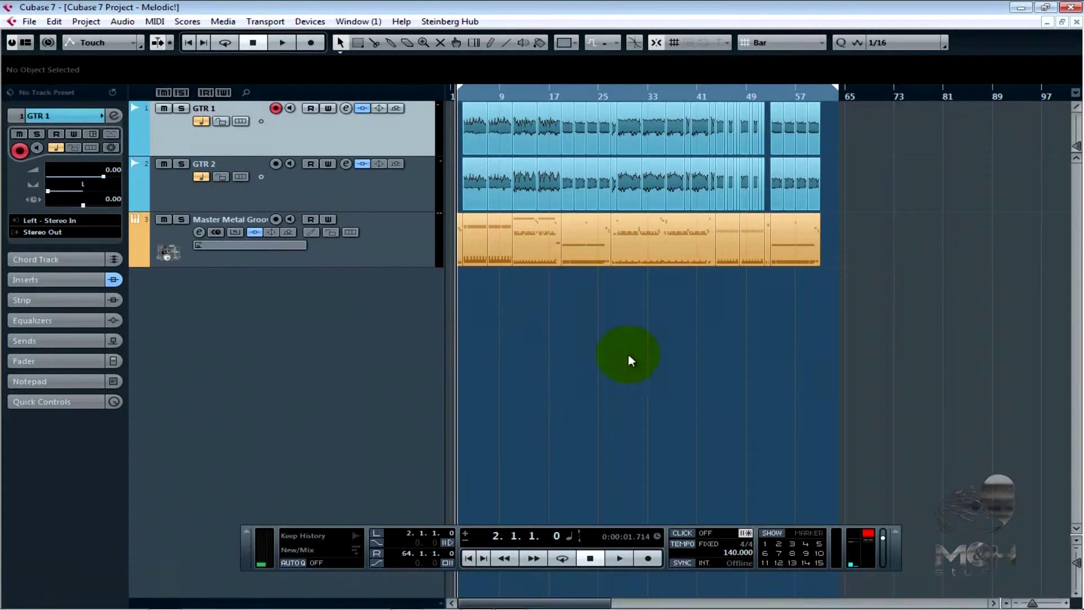
left_click_drag(664, 536, 659, 513)
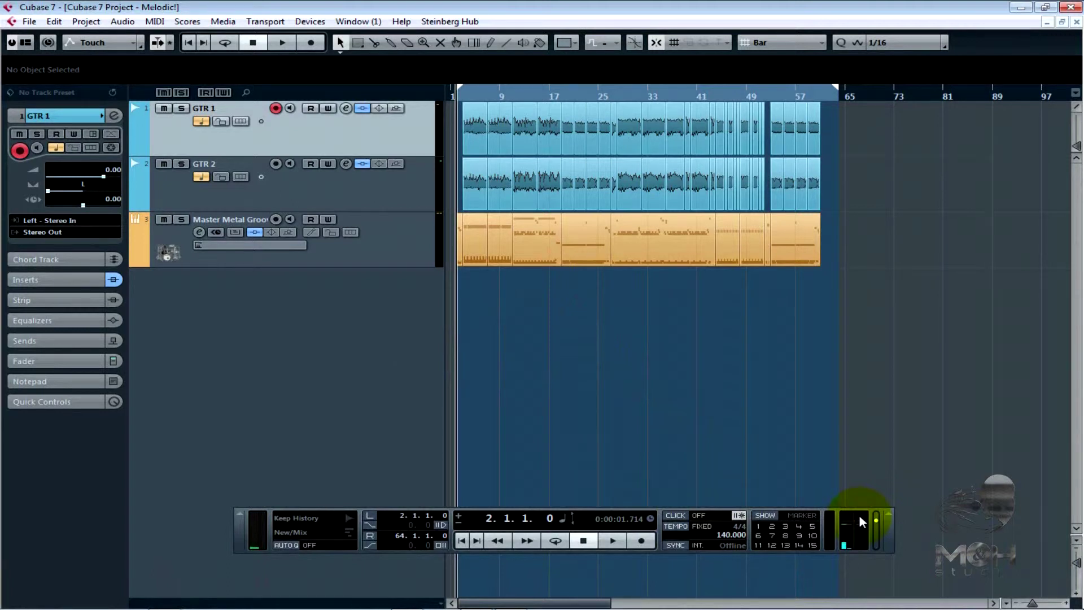
left_click(25, 22)
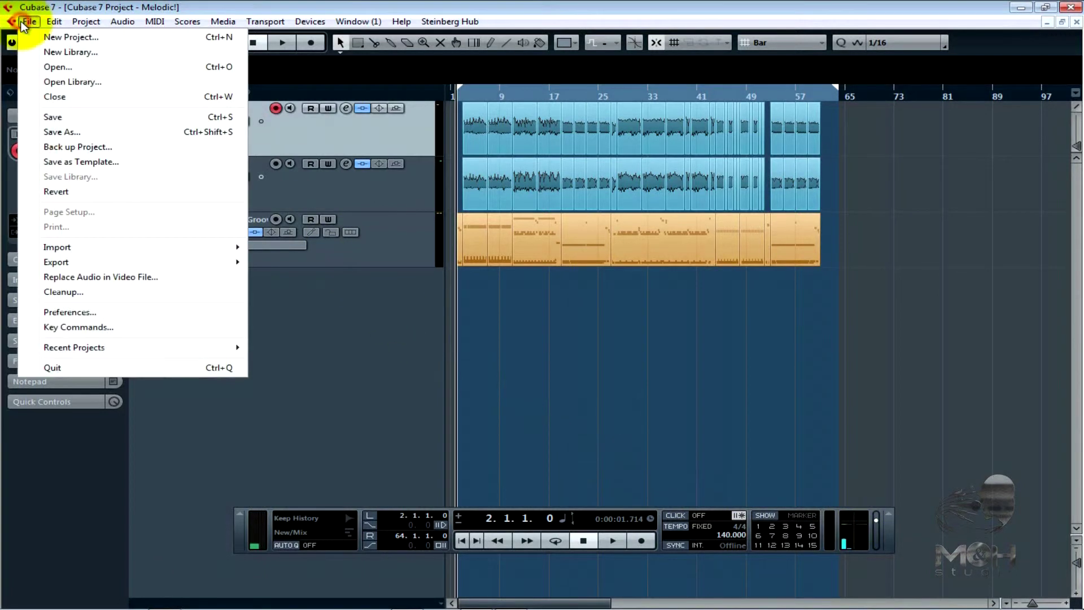
left_click(101, 148)
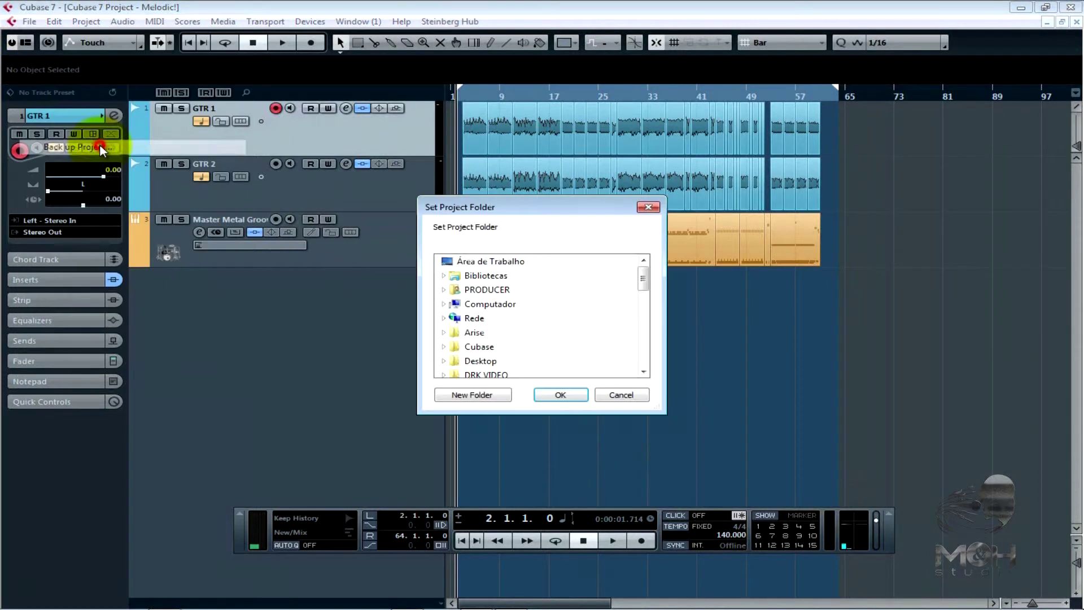
mouse_move(640, 320)
left_mouse_down()
mouse_move(646, 354)
mouse_move(642, 299)
left_mouse_up()
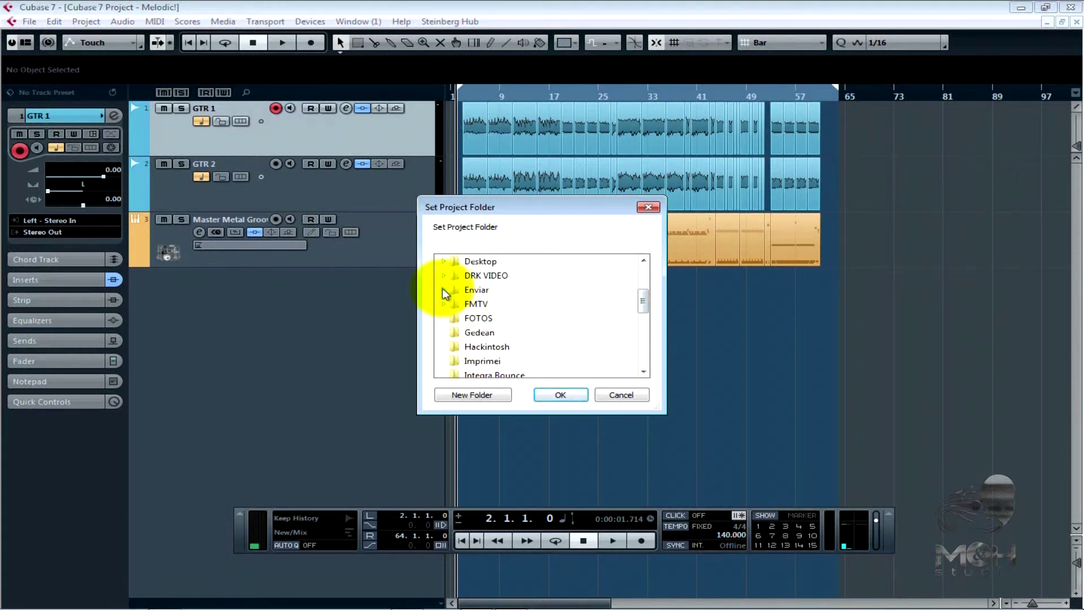
left_click(444, 289)
left_click(505, 305)
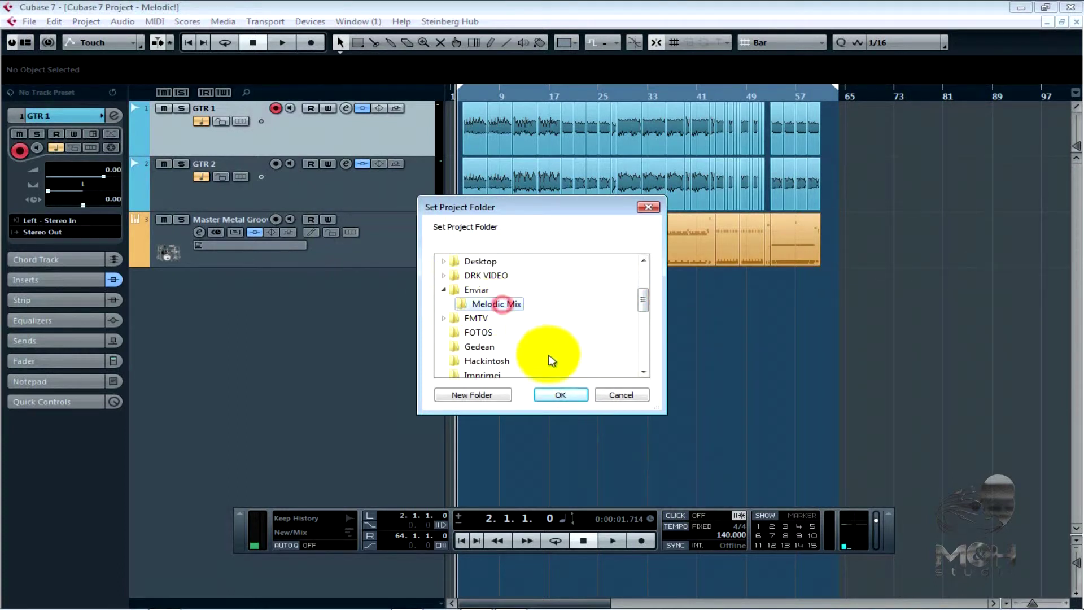
left_click(559, 395)
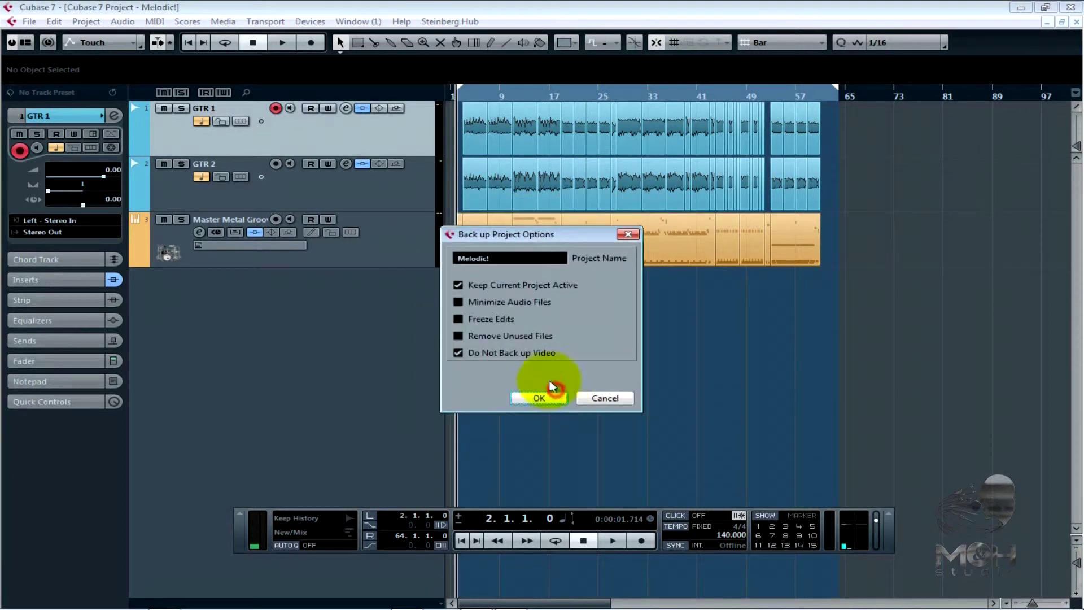
- Set the backup's project name to Melodic Mix and confirm the backup options, keeping the current project active
left_click(499, 257)
key("BackSpace")
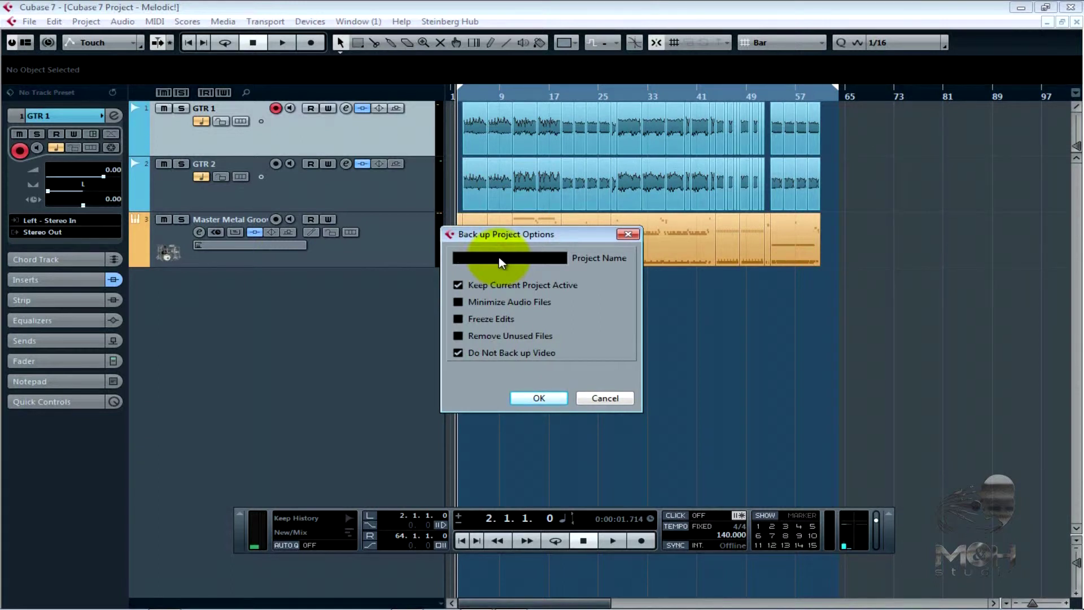
type("Melodic Mix")
left_click(538, 398)
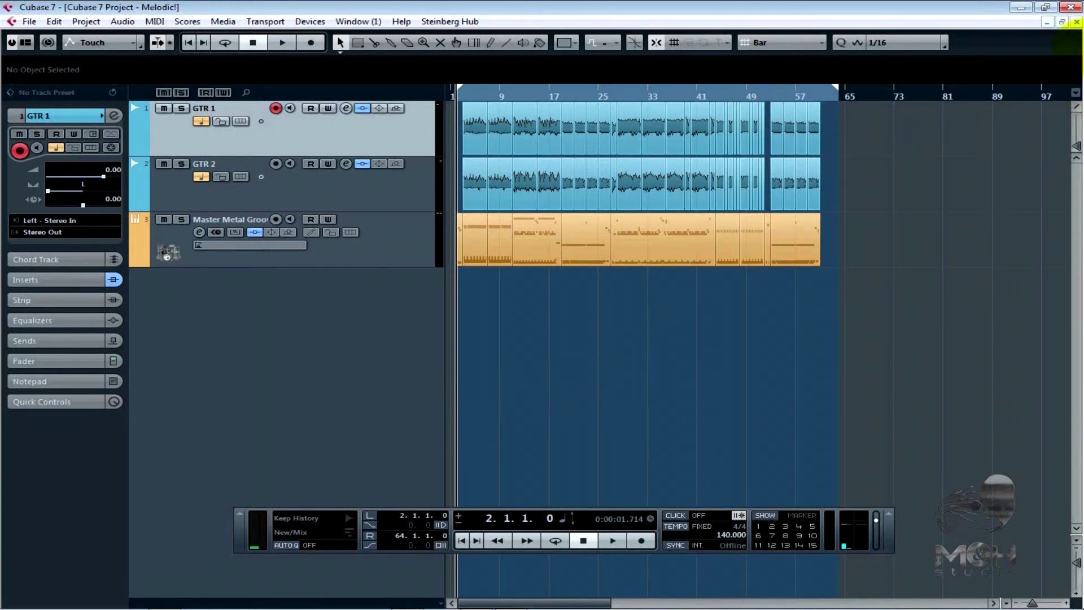
- Close the original project and open the Melodic Mix backup folder in Windows Explorer
left_click(1078, 22)
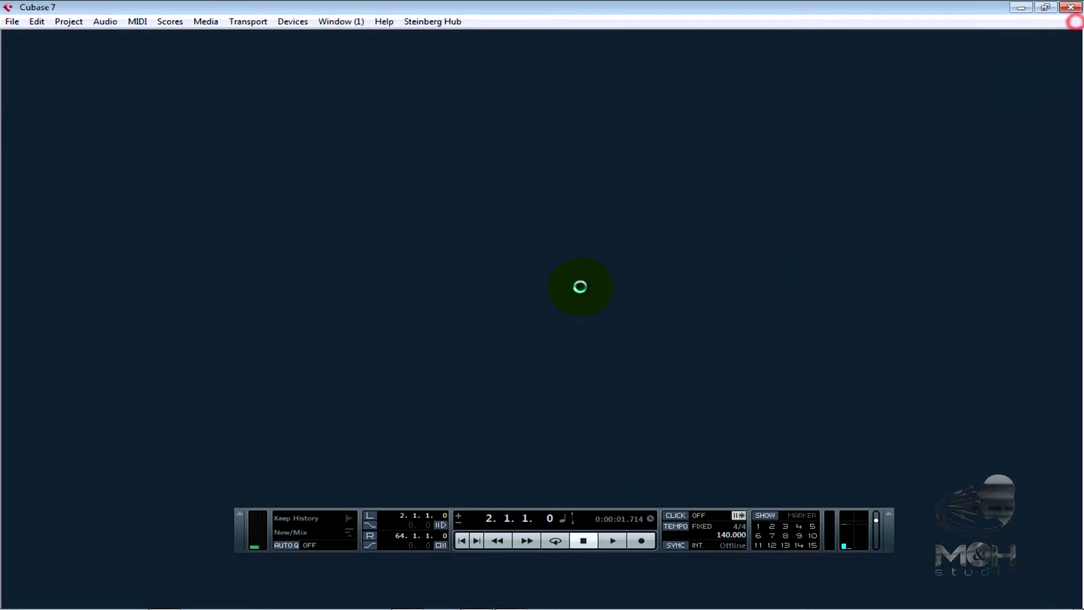
mouse_move(497, 594)
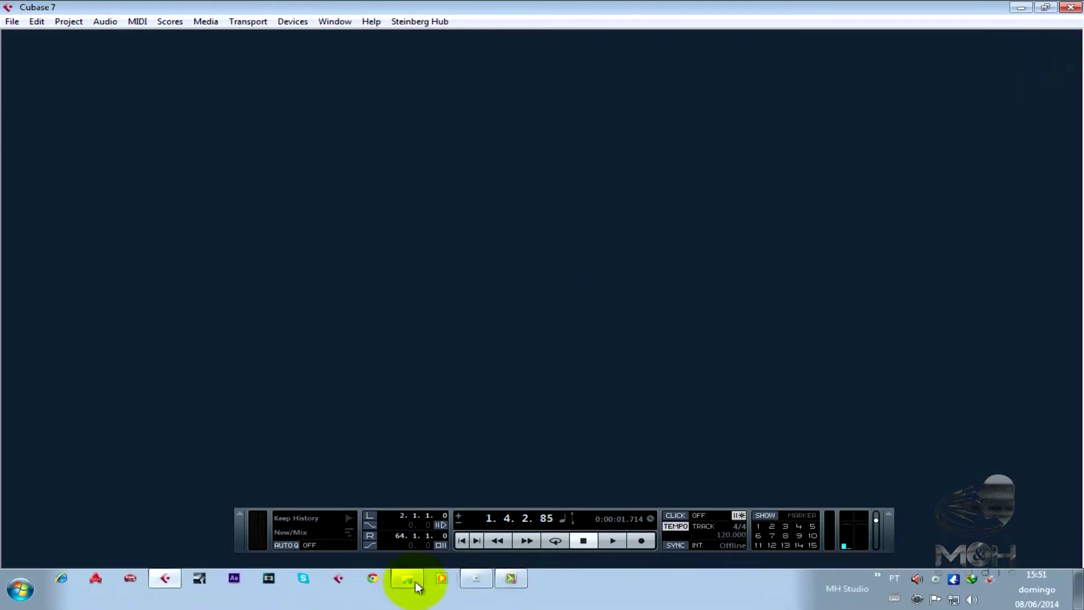
left_click(421, 580)
double_click(320, 73)
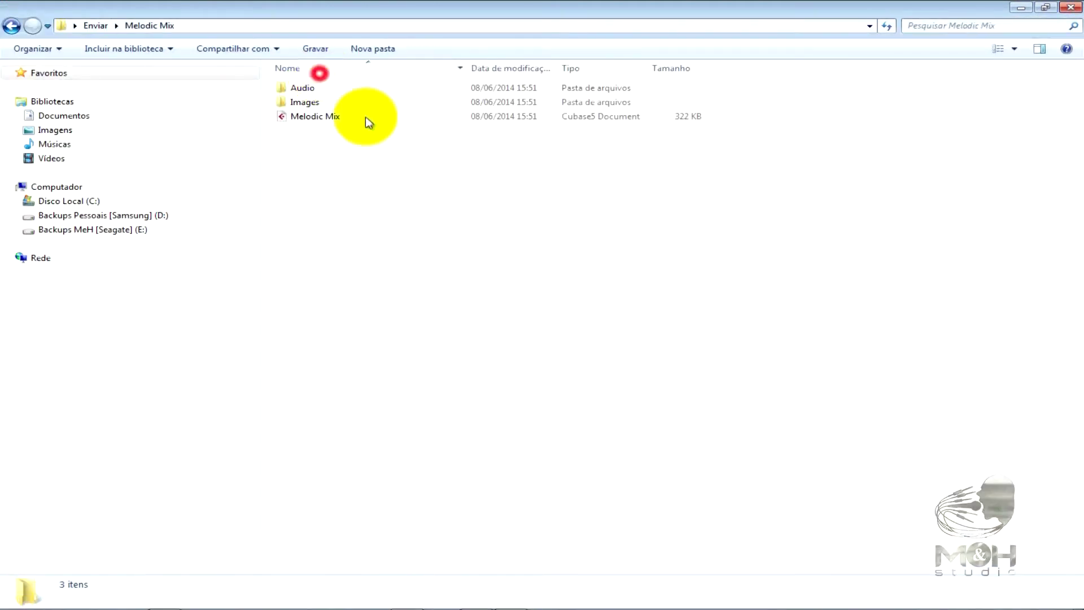
- Show the backup folder's contents as a list and check the audio files in its Audio subfolder
right_click(423, 164)
mouse_move(462, 186)
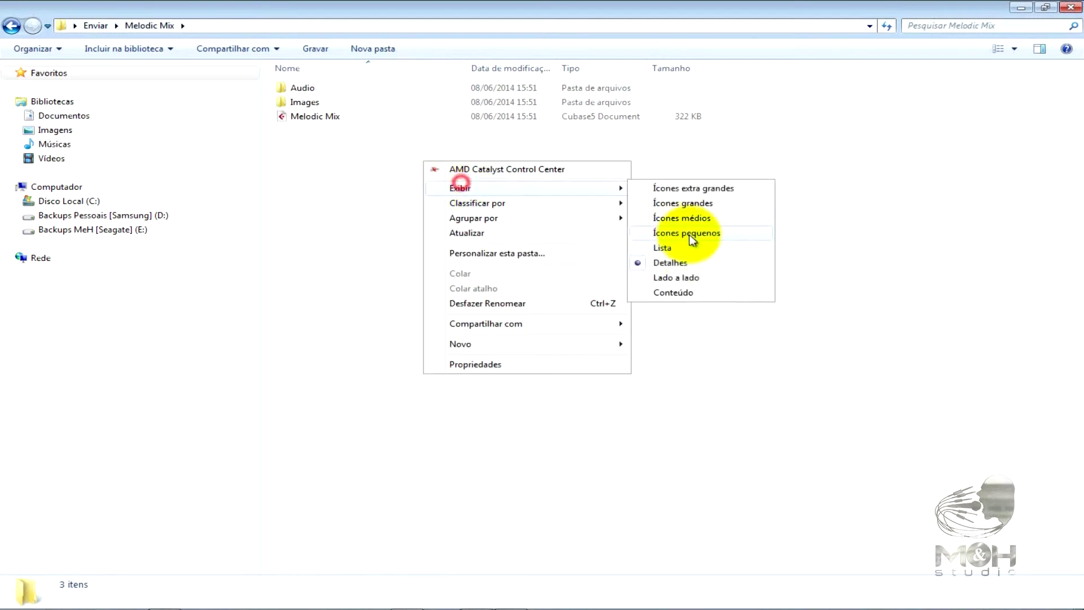
left_click(682, 245)
left_click(309, 74)
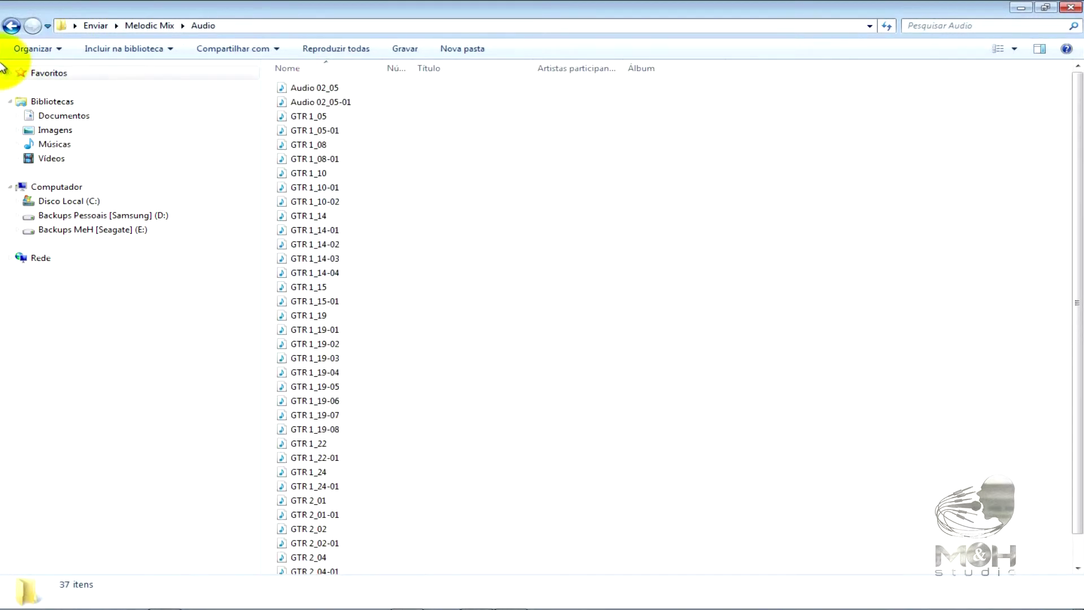
left_click(11, 25)
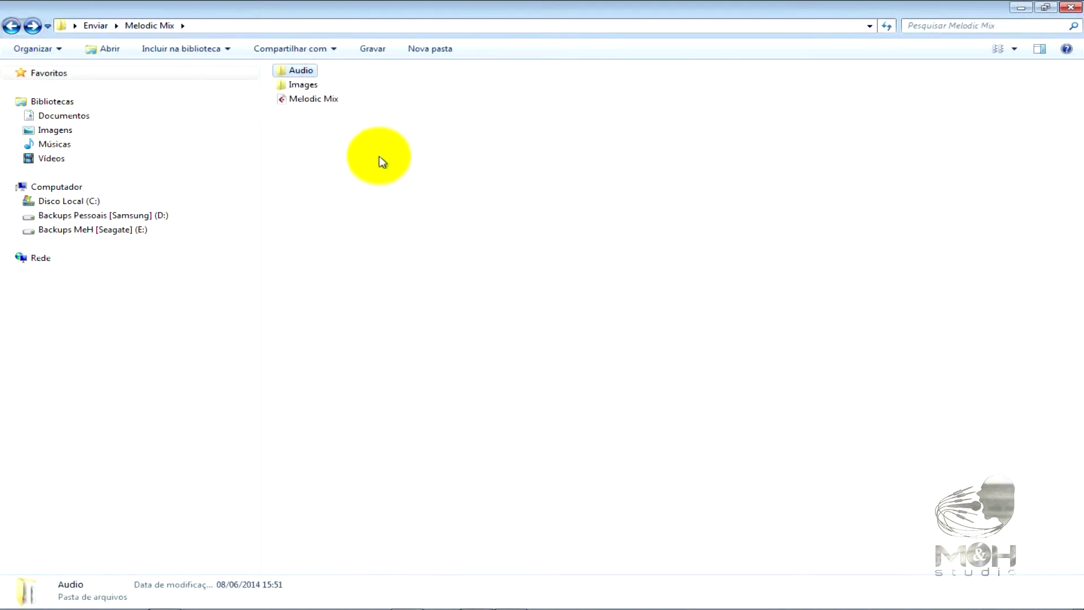
- Switch to Cubase and open the Melodic Mix project from the Melodic Mix folder inside Enviar on the desktop
double_click(333, 102)
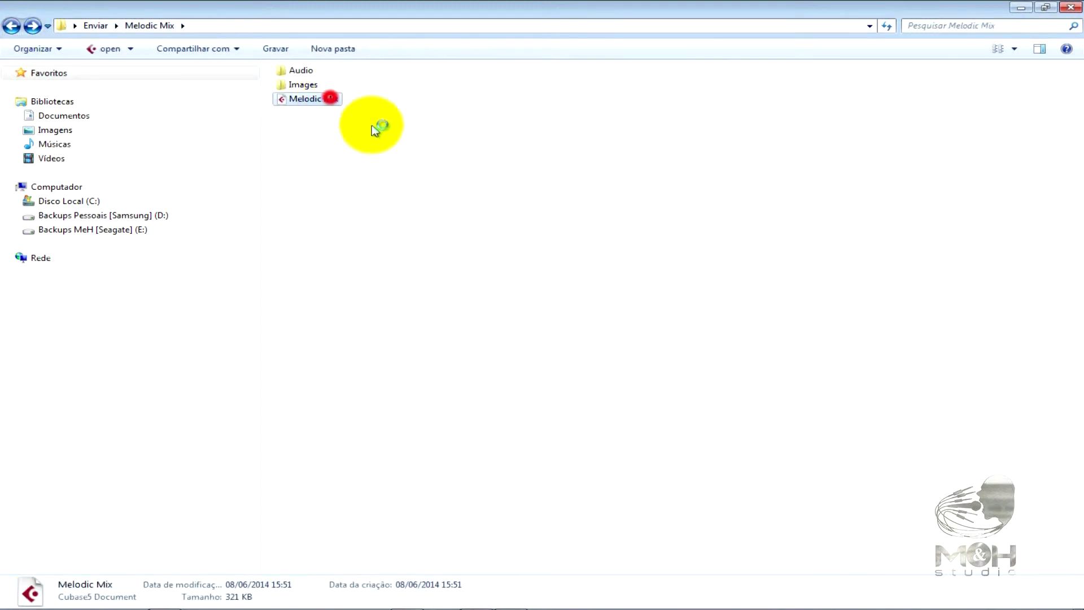
left_click(61, 151)
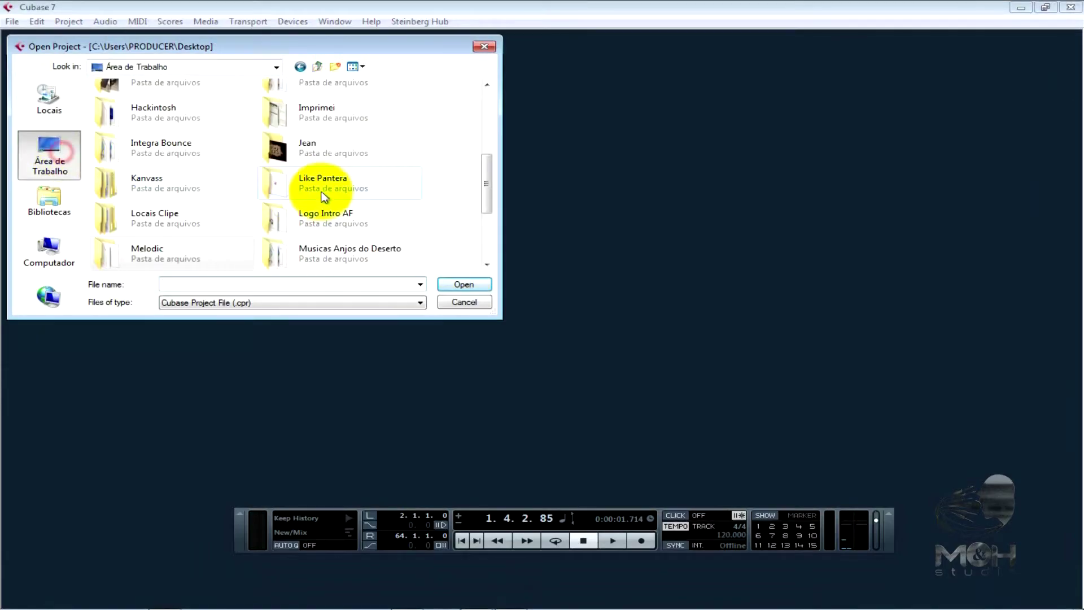
left_click(323, 196)
scroll(316, 169, "up", 2)
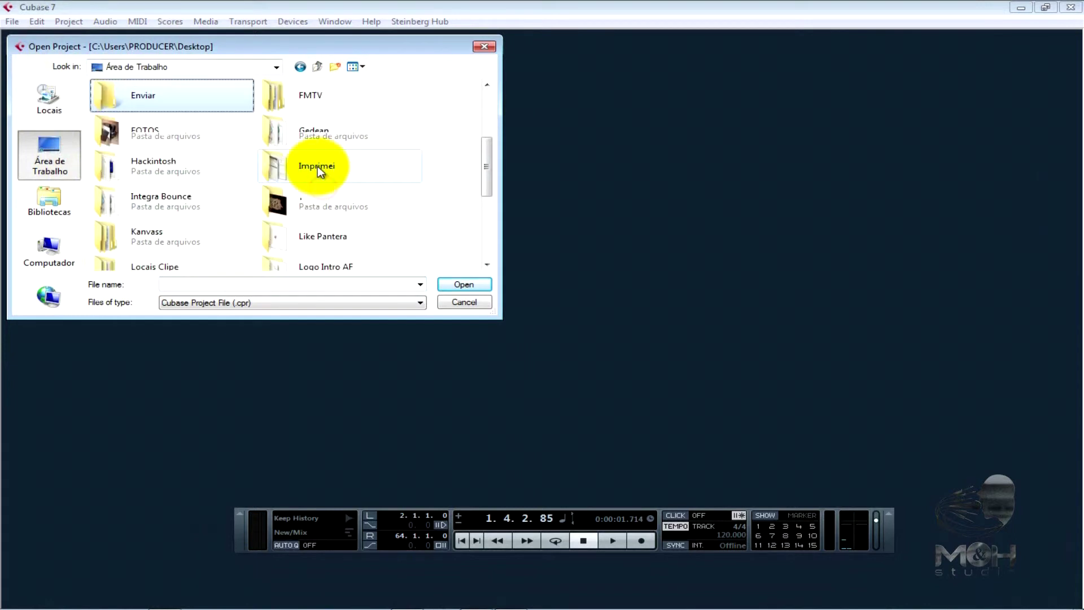
double_click(164, 93)
double_click(131, 101)
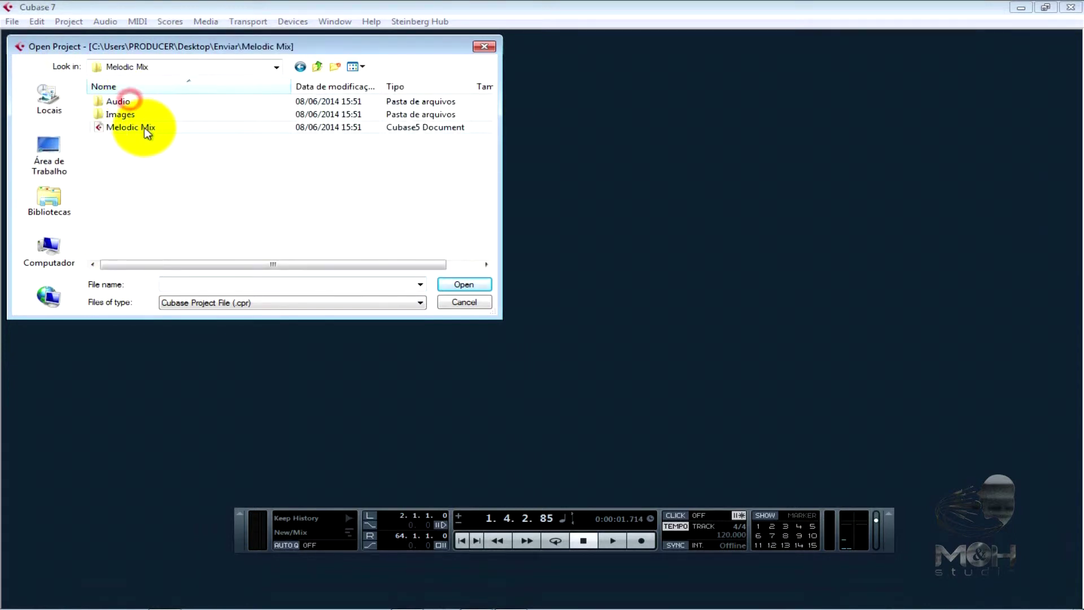
double_click(144, 126)
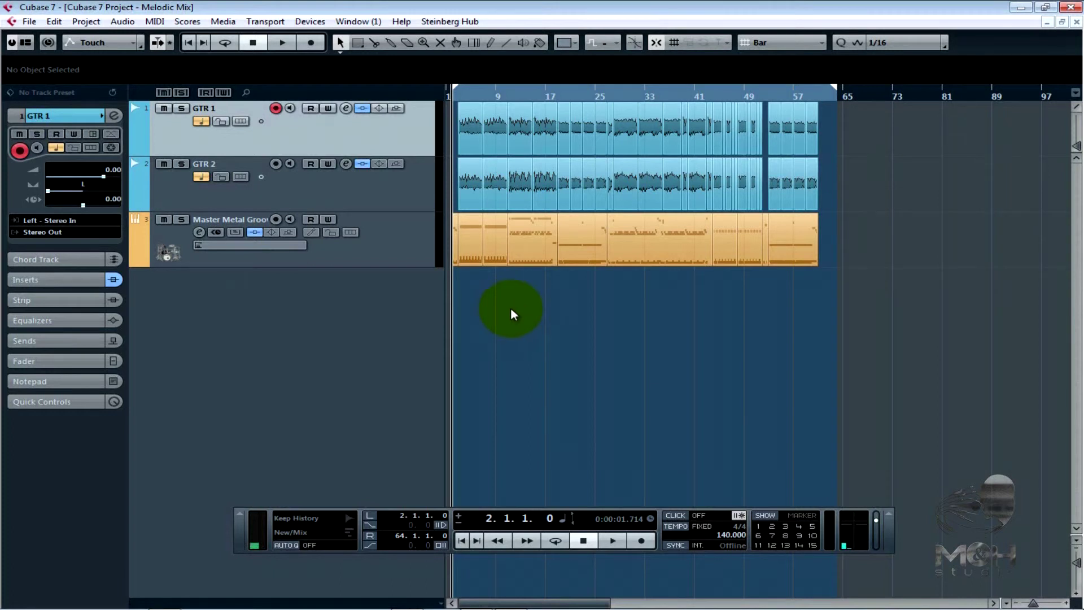
- Examine the opened backup's guitar and drum events along the whole timeline, both in detail and as an overview
key("h")
key("h")
key("h")
key("h")
key("h")
key("h")
key("h")
key("h")
key("h")
key("h")
key("h")
key("h")
key("h")
key("h")
key("g")
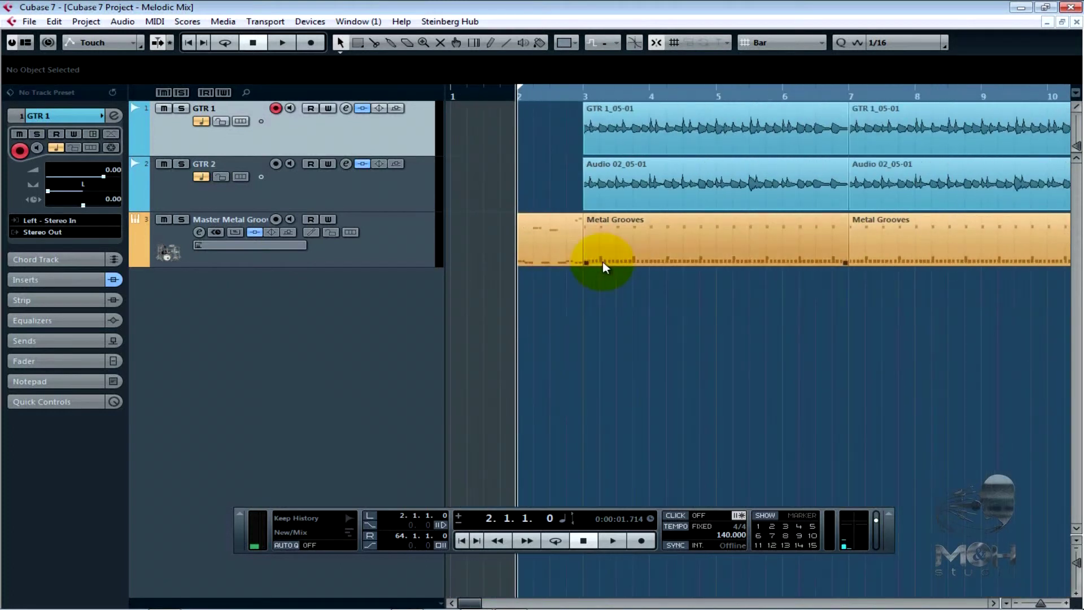
key("g")
key("g")
key("g")
key("g")
key("g")
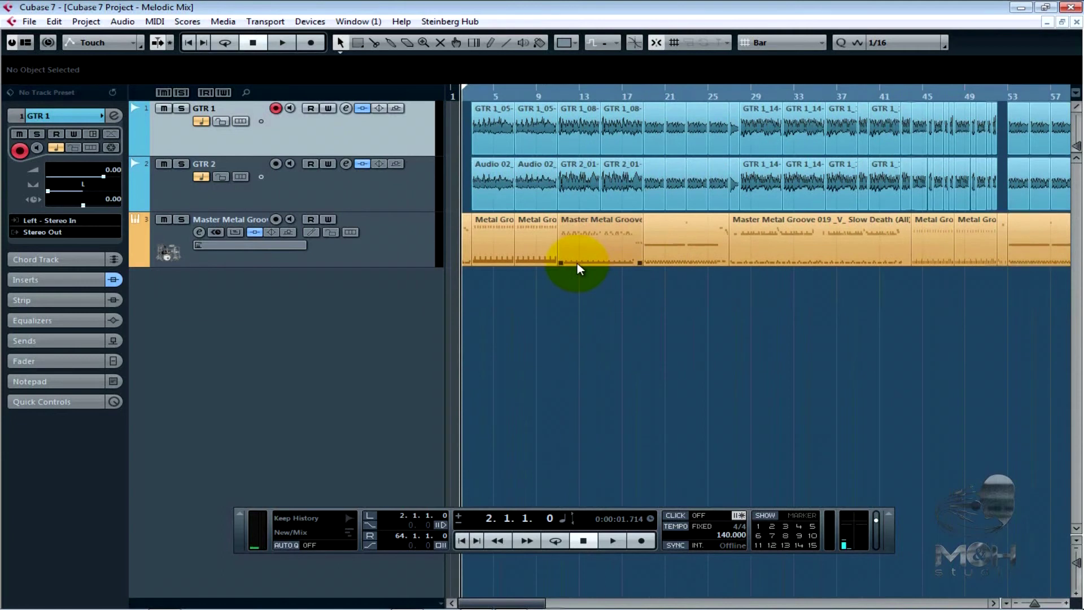
key("g")
key("g")
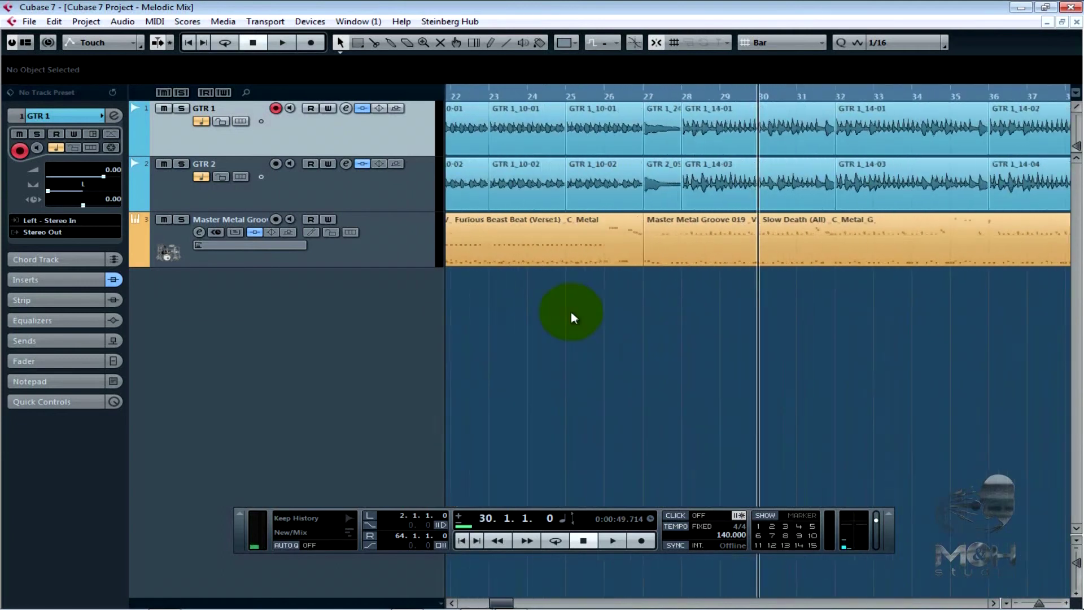
key("g")
key("g")
key("g")
key("g")
key("g")
key("g")
key("g")
key("g")
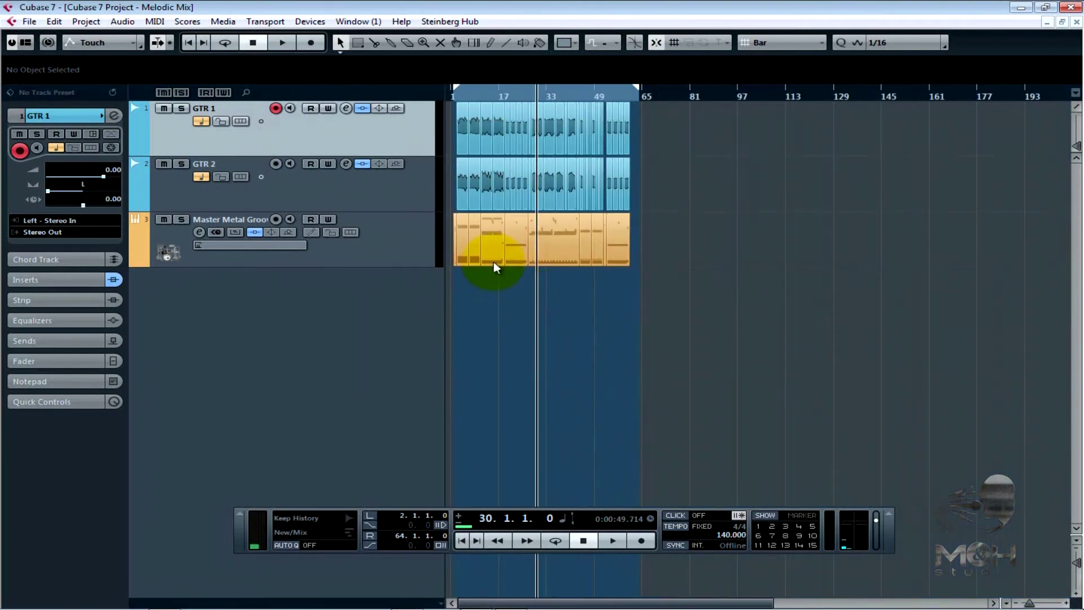
- Switch to Windows Explorer to view the Melodic Mix folder inside Enviar, and return to Cubase
left_click(405, 576)
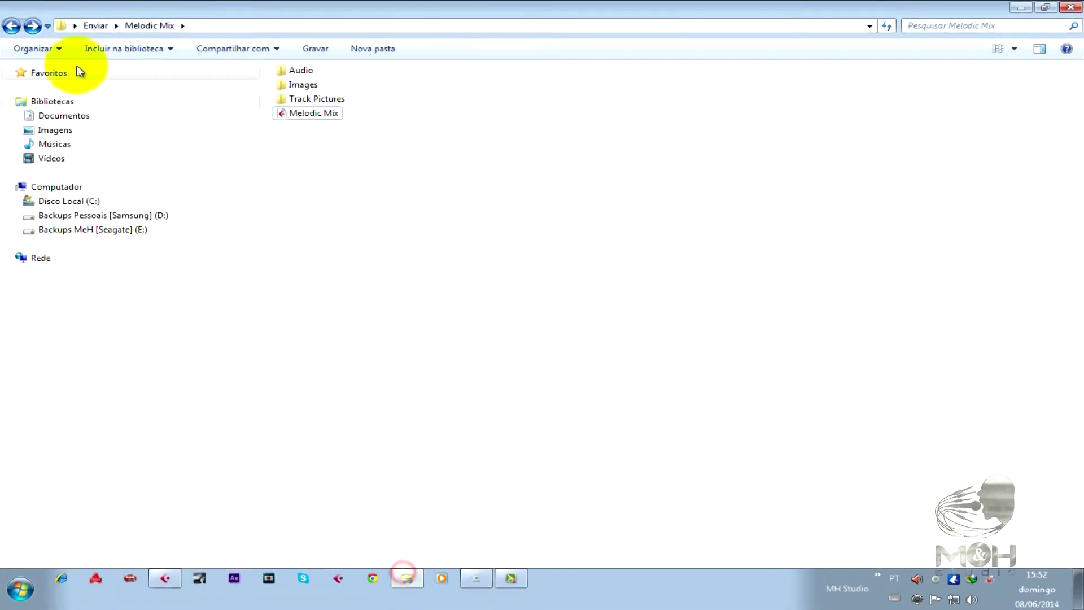
left_click(12, 26)
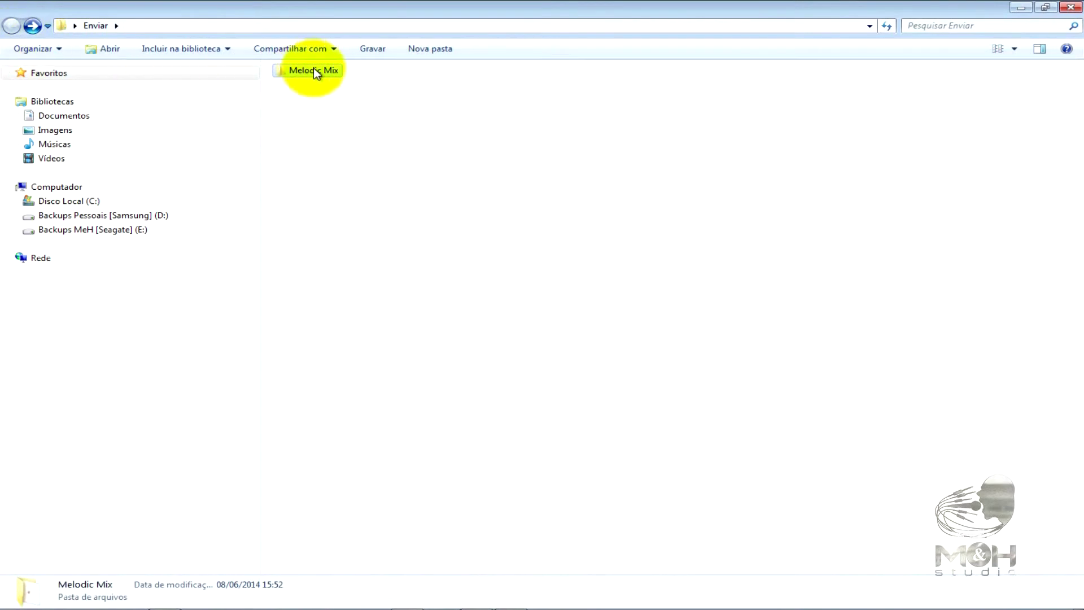
mouse_move(605, 581)
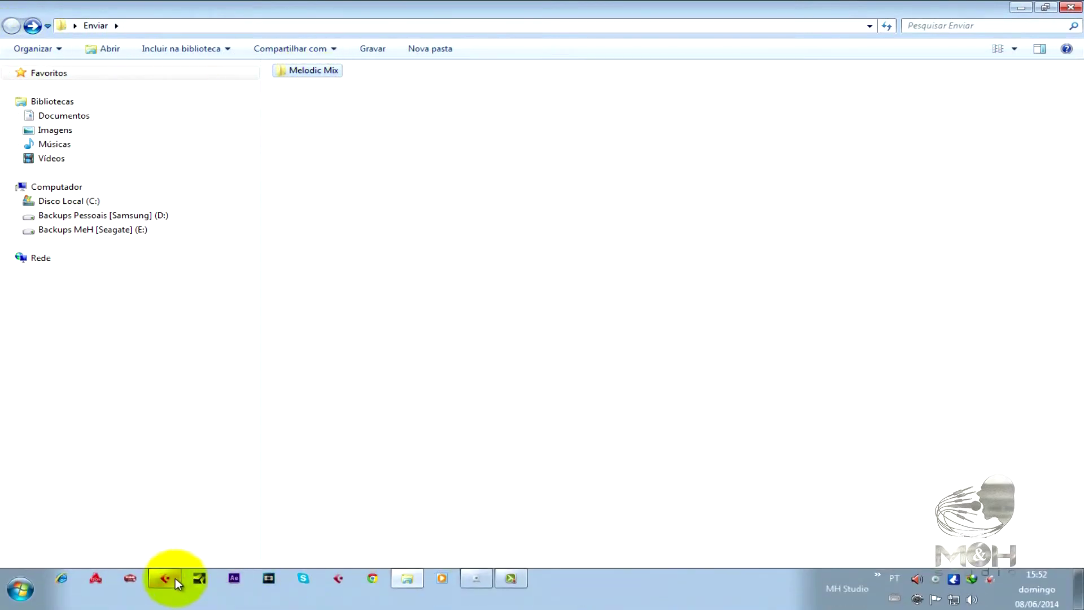
left_click(175, 579)
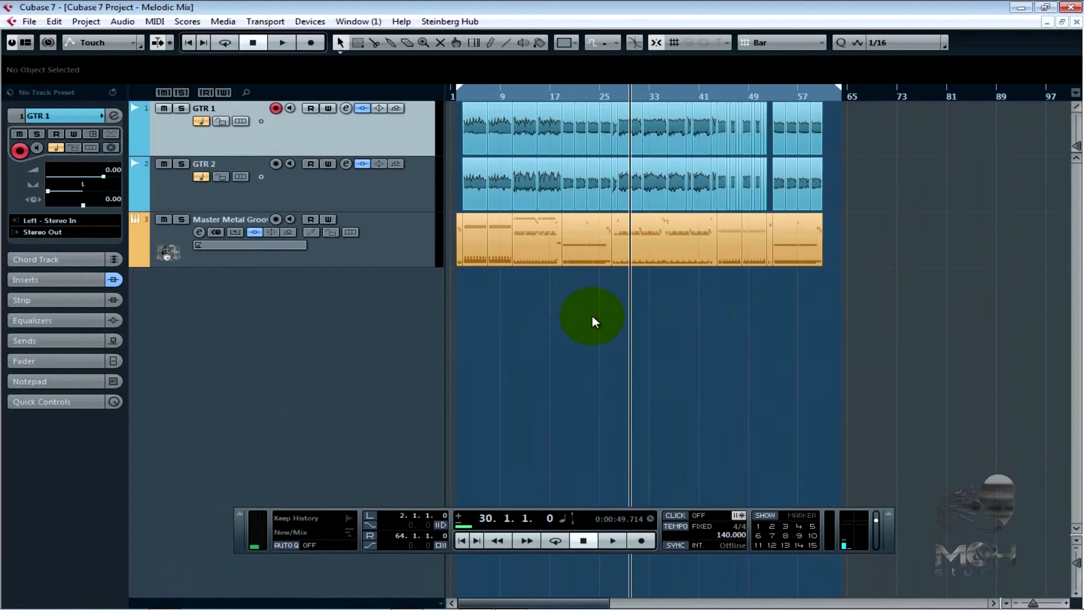
- Return the project cursor to the start and increase the height of all three tracks together
key("h")
key("h")
key("h")
key("period")
key("h")
key("h")
key("h")
key("h")
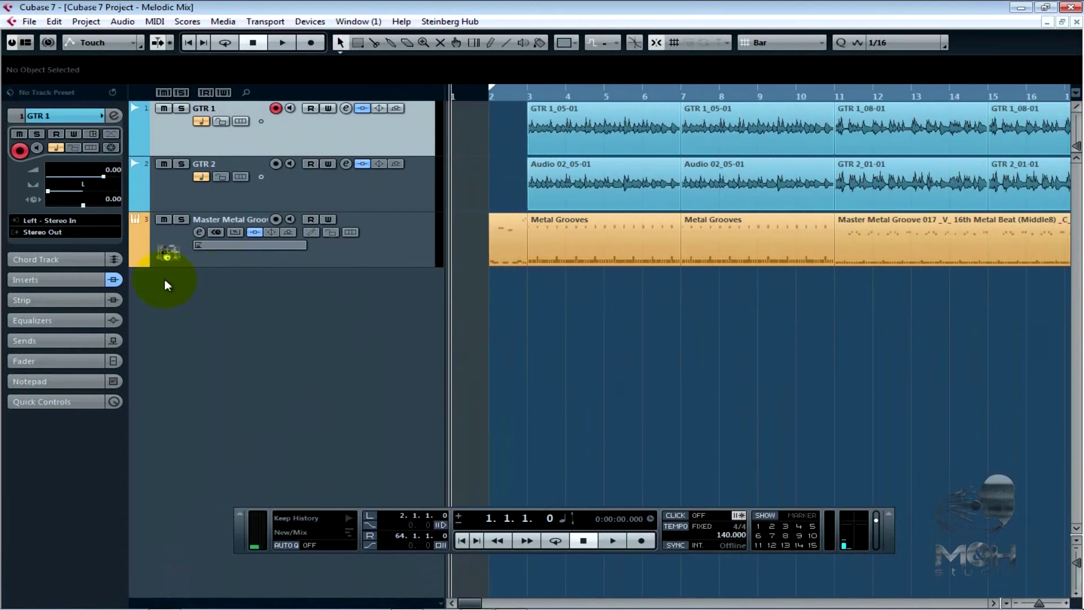
left_click(354, 253, "shift")
left_click_drag(363, 266, 351, 307)
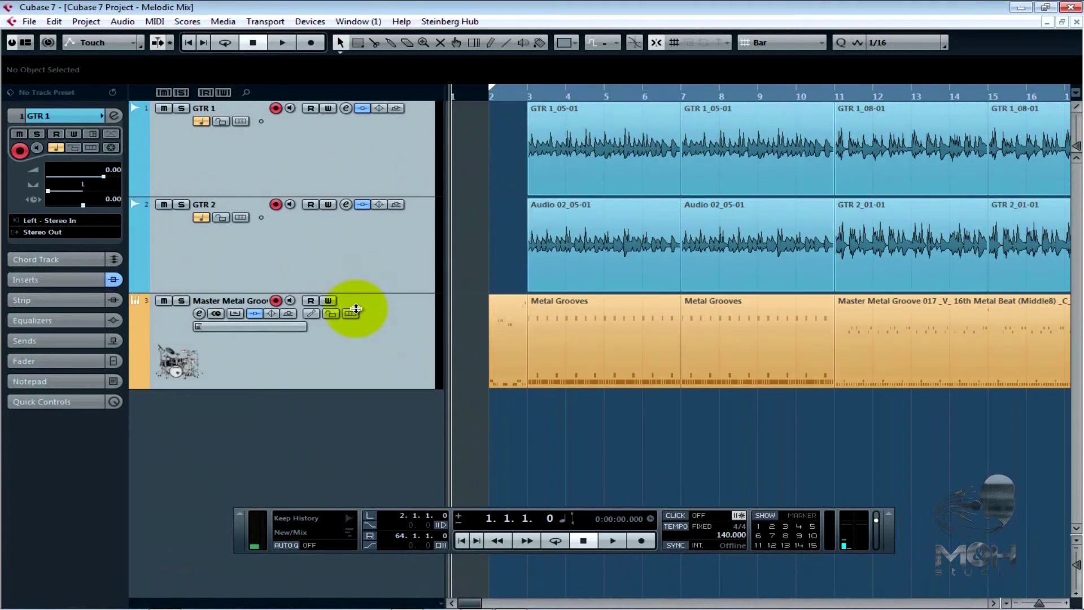
left_click(331, 363)
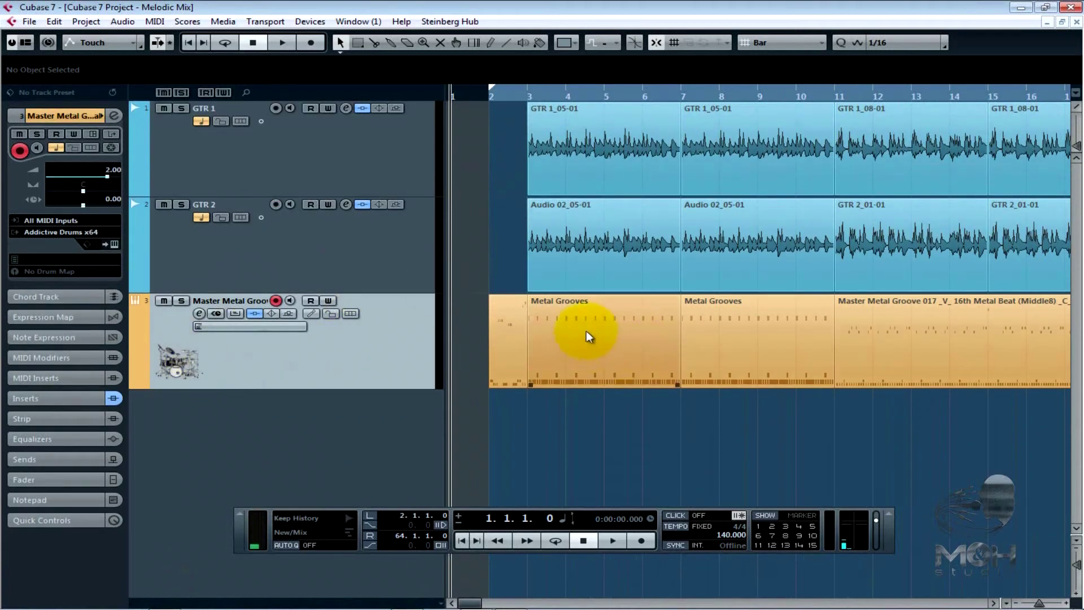
- Assign the factory V-shaped electric guitar picture to the GTR 2 track
left_click(225, 262)
double_click(174, 262)
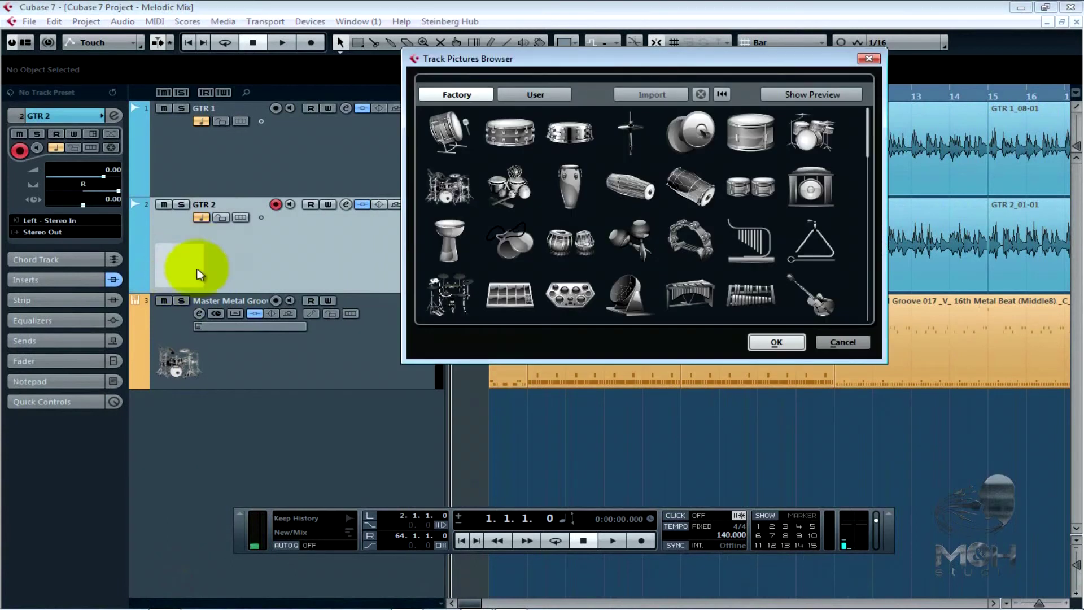
scroll(629, 218, "down", 2)
scroll(629, 218, "down", 2)
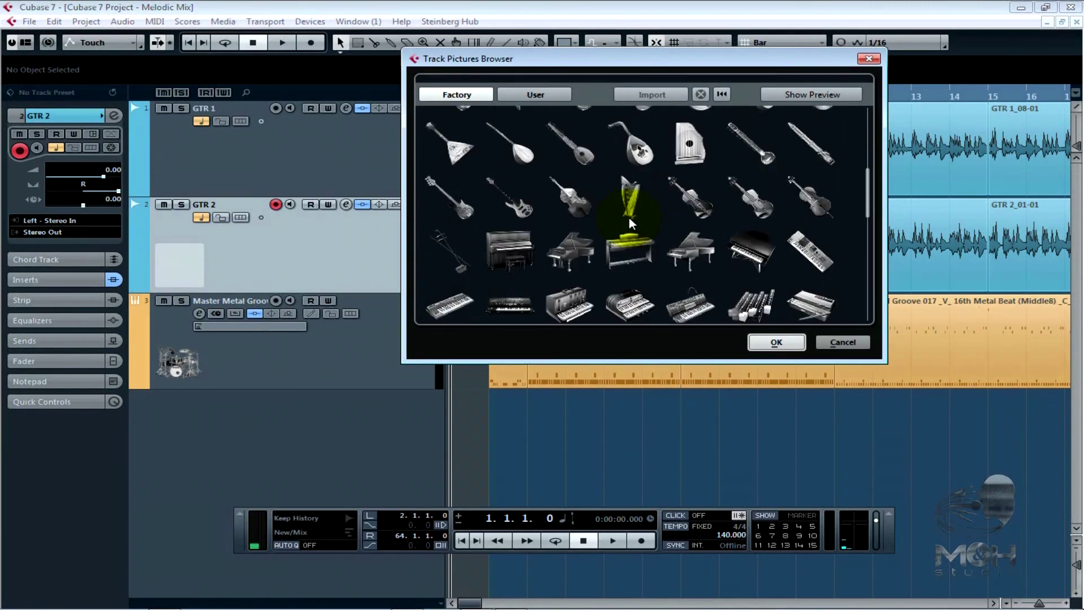
left_click(519, 212)
scroll(525, 215, "up", 2)
left_click(515, 177)
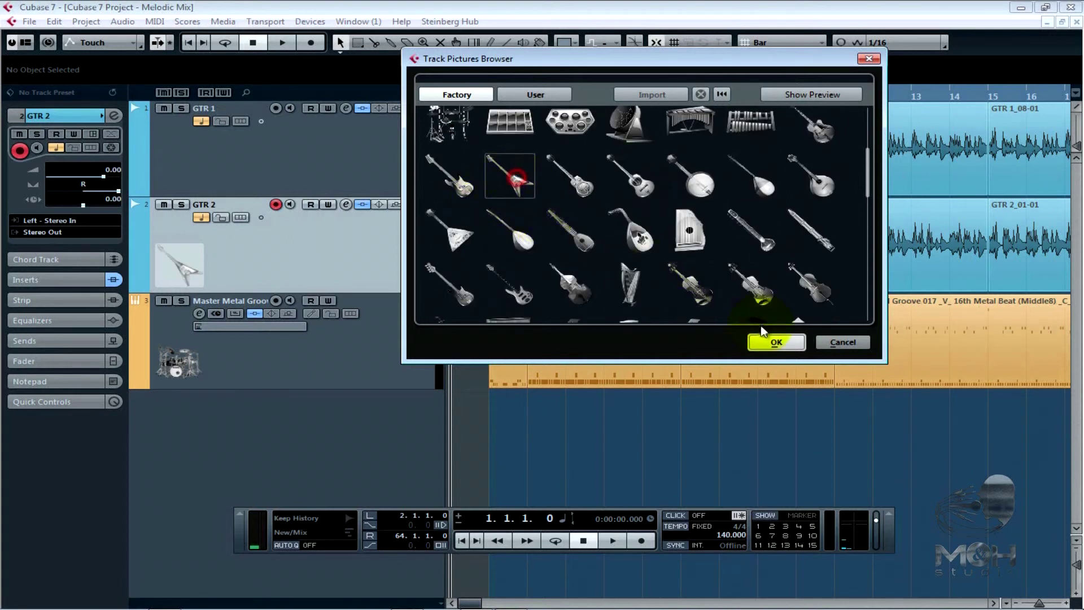
left_click(769, 340)
- Give the GTR 1 track the same factory V-shaped electric guitar picture
double_click(168, 171)
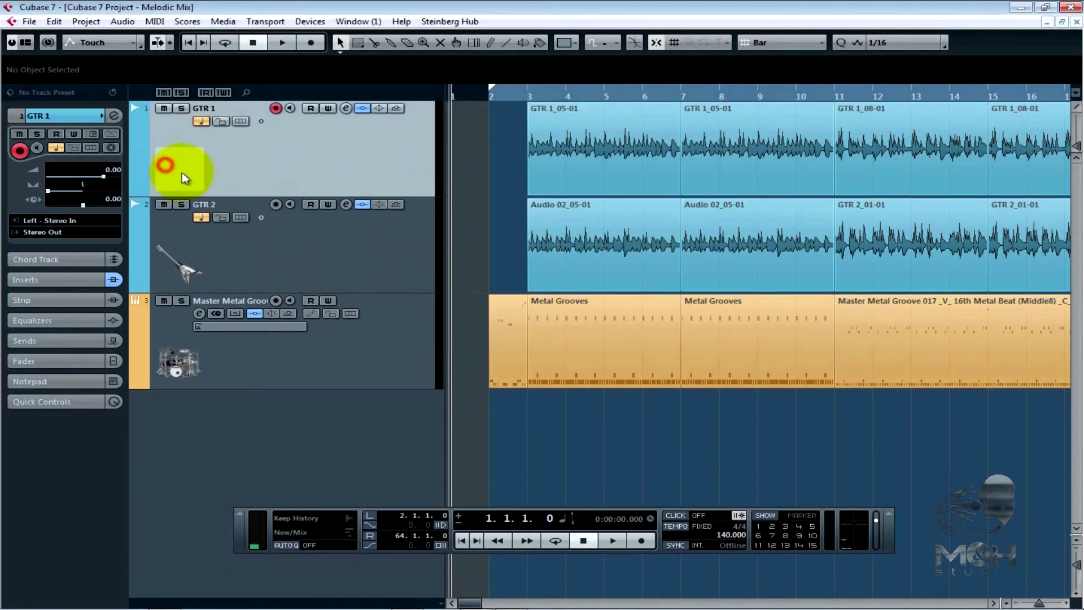
scroll(591, 219, "down", 3)
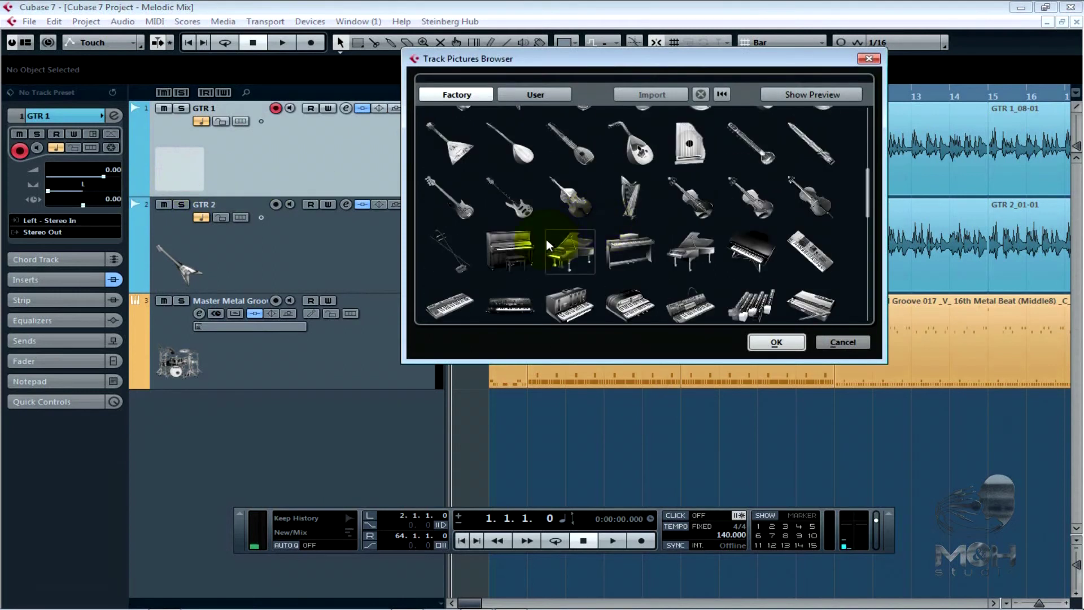
scroll(546, 239, "up", 1)
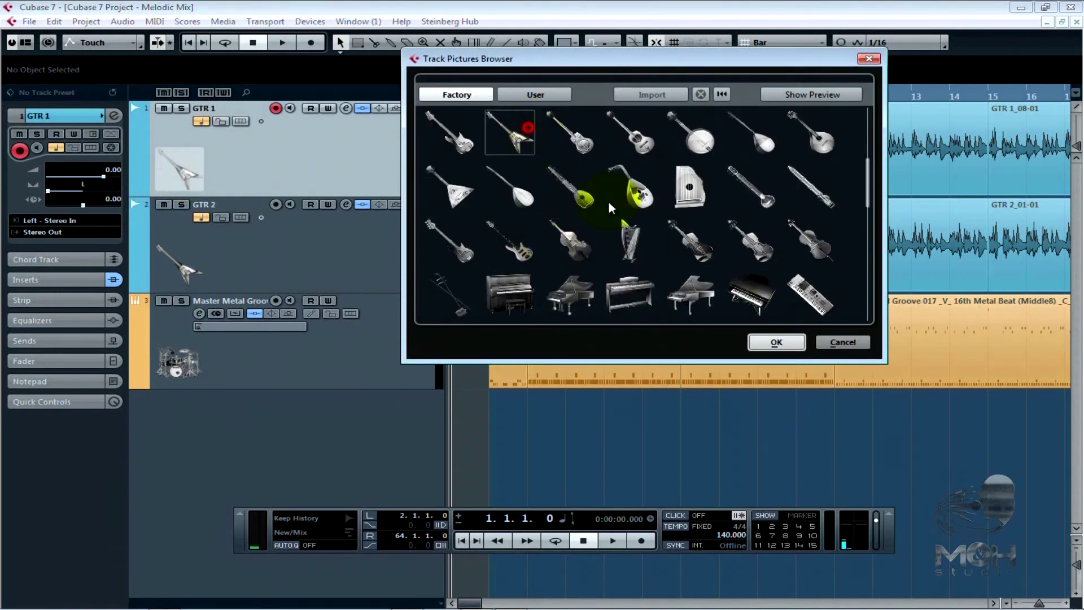
left_click(763, 341)
- Select all three tracks and reduce their height slightly
left_click(369, 349, "shift")
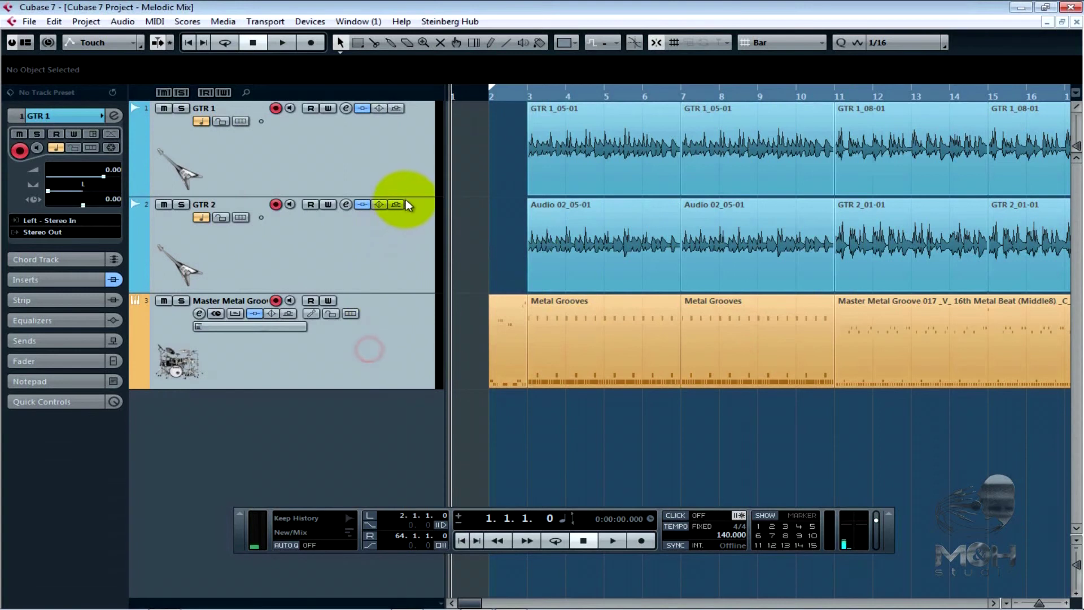
left_click_drag(406, 198, 405, 179)
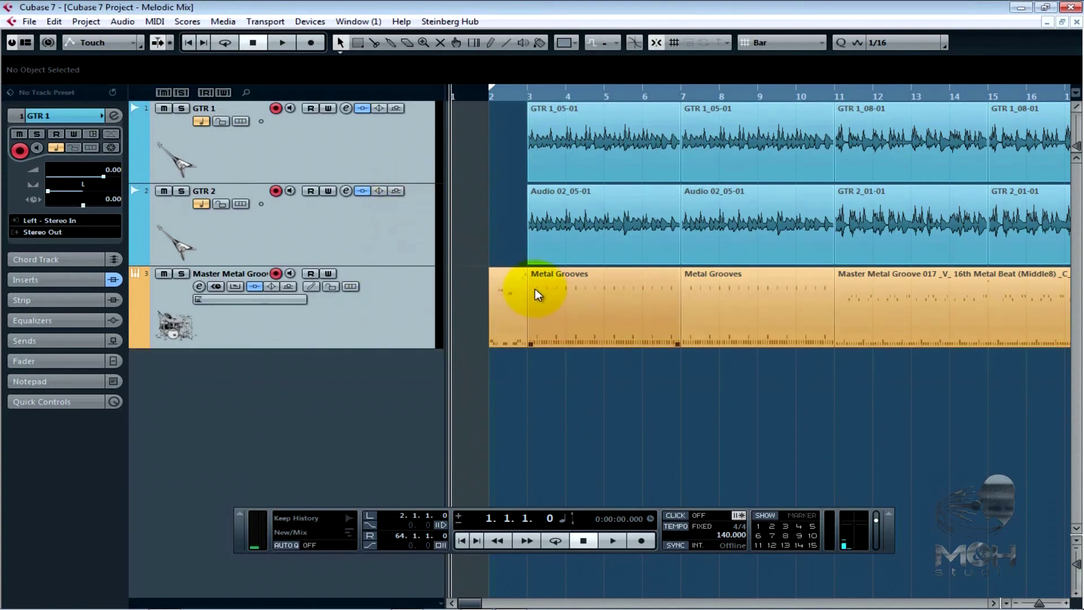
scroll(534, 289, "down", 9)
scroll(627, 326, "up", 8)
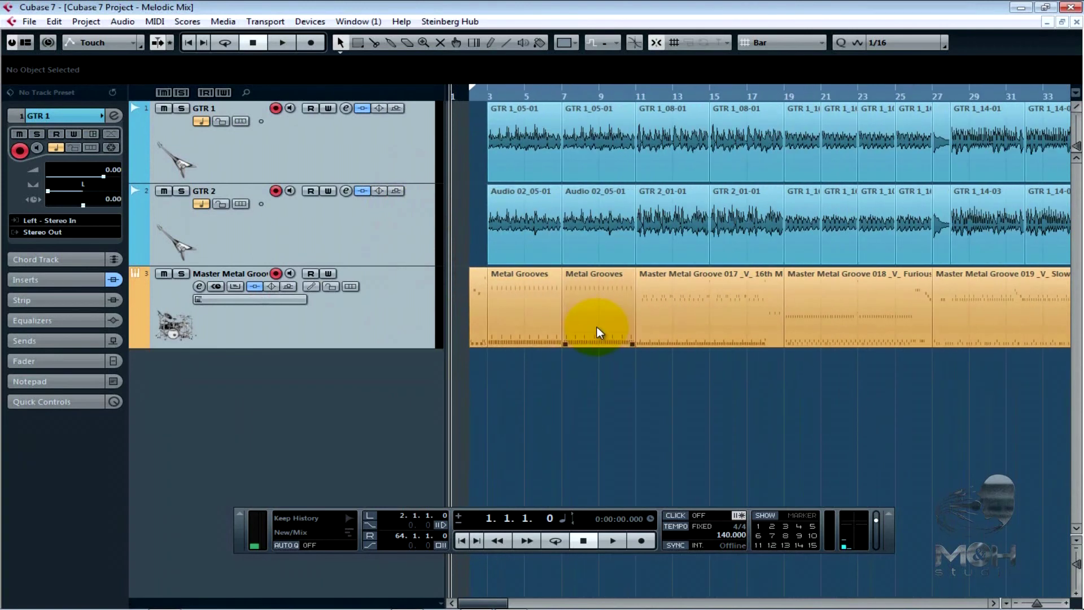
scroll(592, 316, "down", 6)
scroll(758, 374, "up", 2)
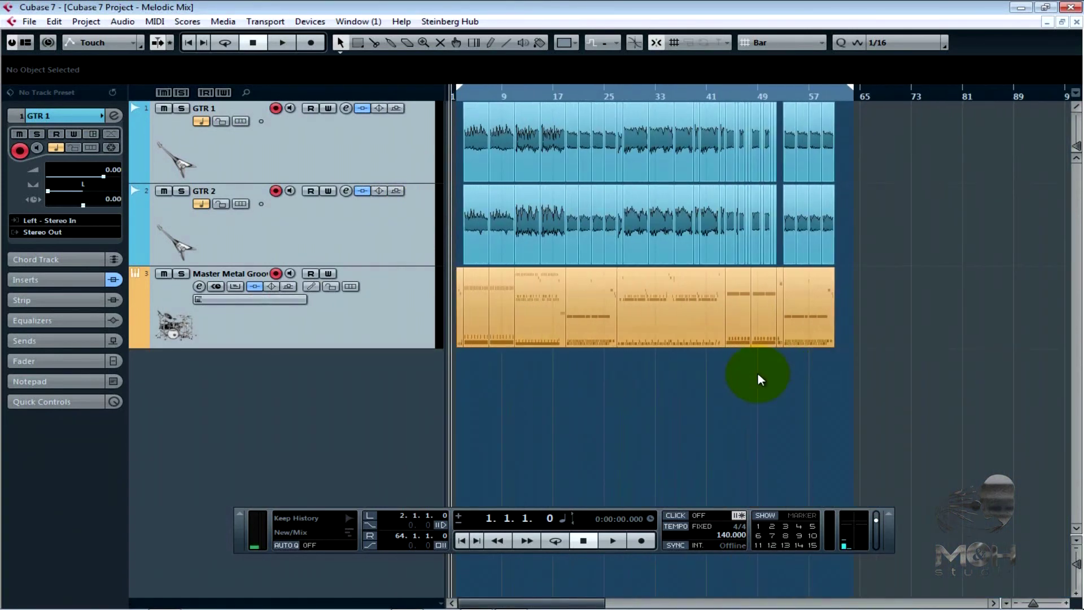